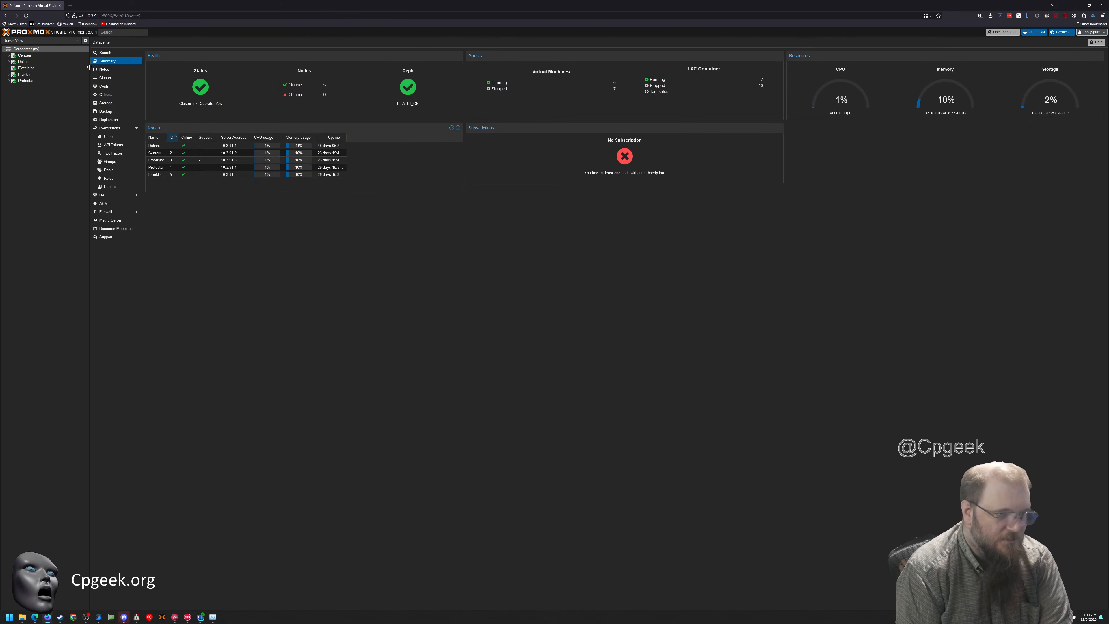
Shrink the browser to a floating window and examine the Centaur node's summary and usage graphs
{"action": "left_click_drag", "start_coordinate": [156, 11], "coordinate": [325, 113]}
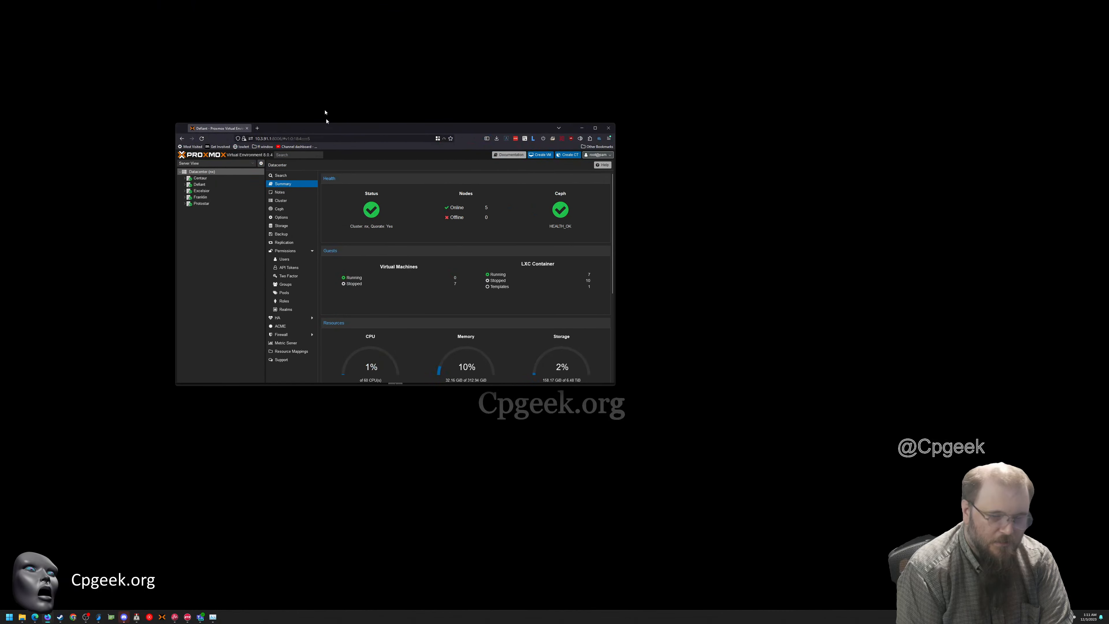
{"action": "left_click_drag", "start_coordinate": [298, 40], "coordinate": [449, 86]}
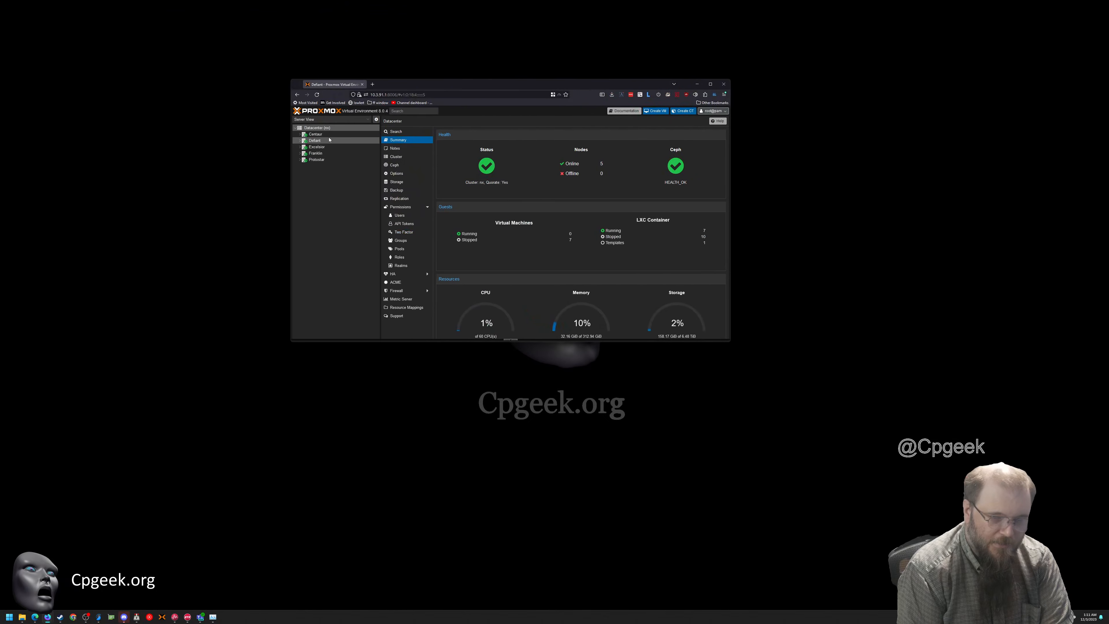
{"action": "left_click", "coordinate": [300, 134]}
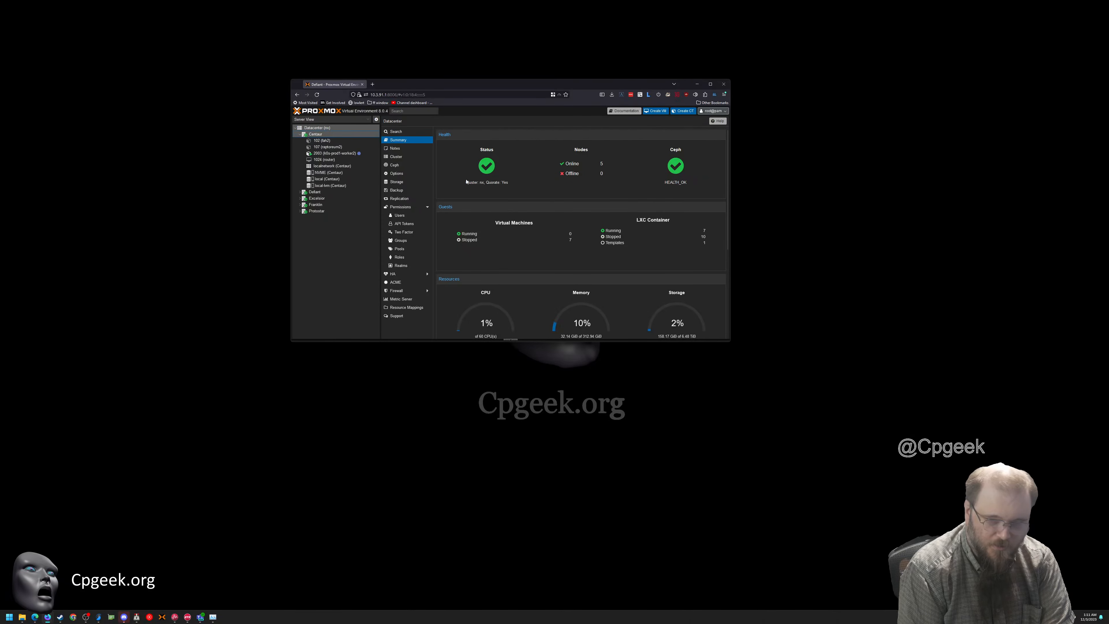
{"action": "scroll", "coordinate": [553, 281], "scroll_direction": "down", "scroll_amount": 1}
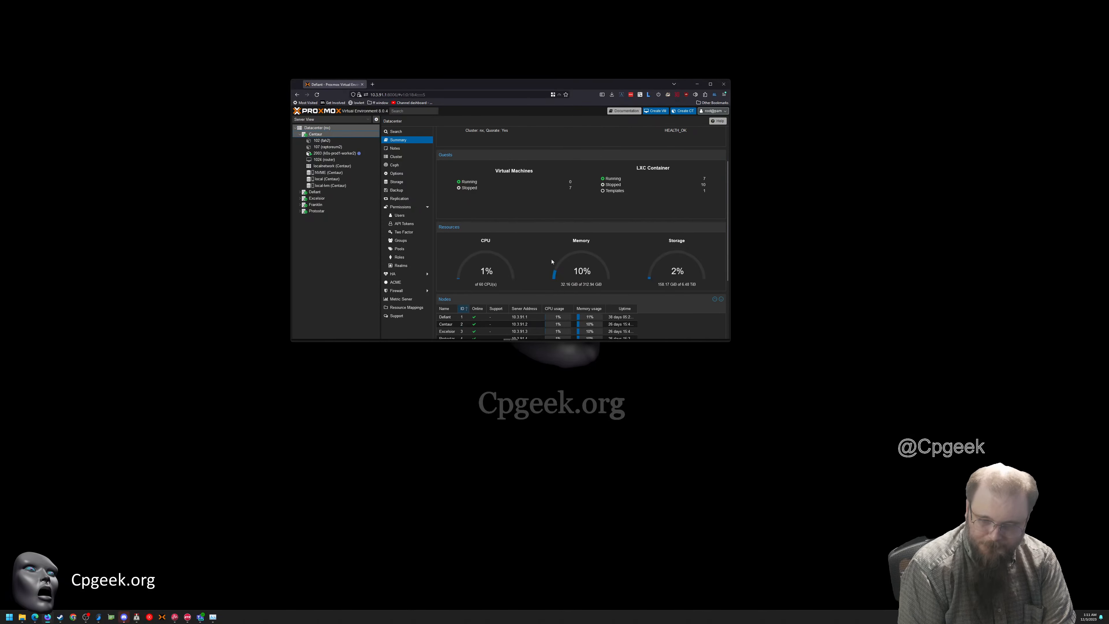
{"action": "left_click", "coordinate": [330, 134]}
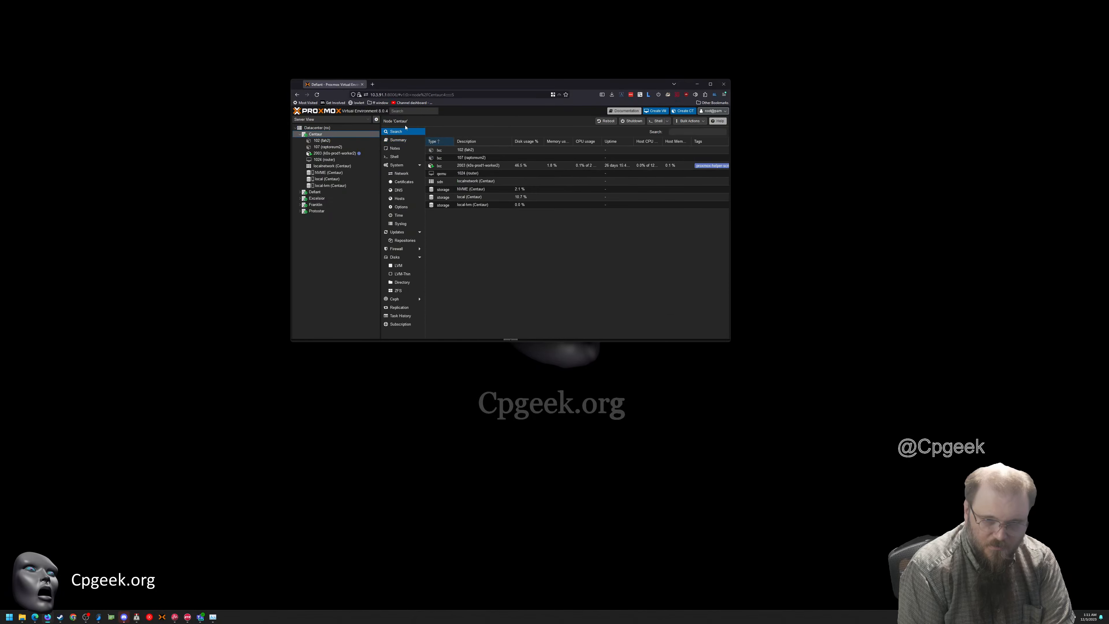
{"action": "left_click", "coordinate": [404, 140]}
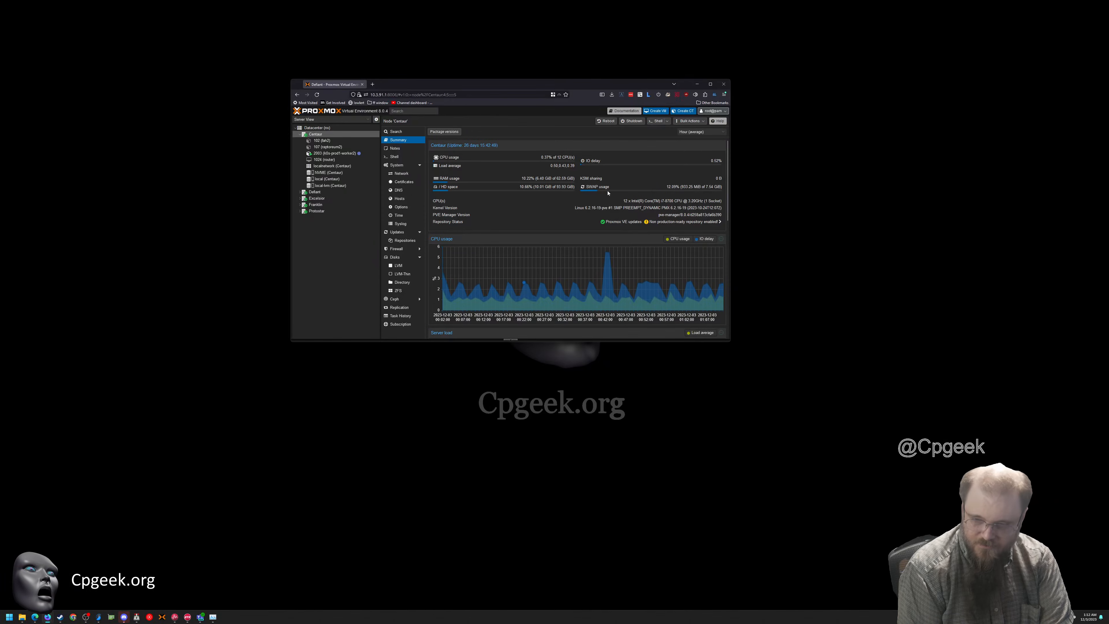
{"action": "scroll", "coordinate": [581, 229], "scroll_direction": "down", "scroll_amount": 3}
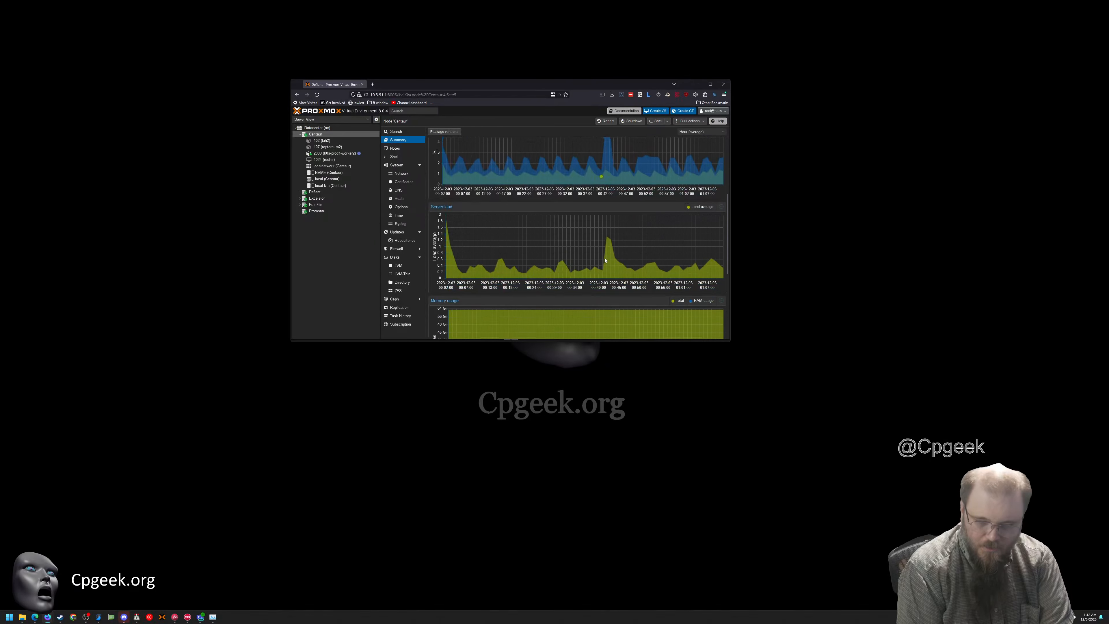
{"action": "scroll", "coordinate": [550, 225], "scroll_direction": "up", "scroll_amount": 3}
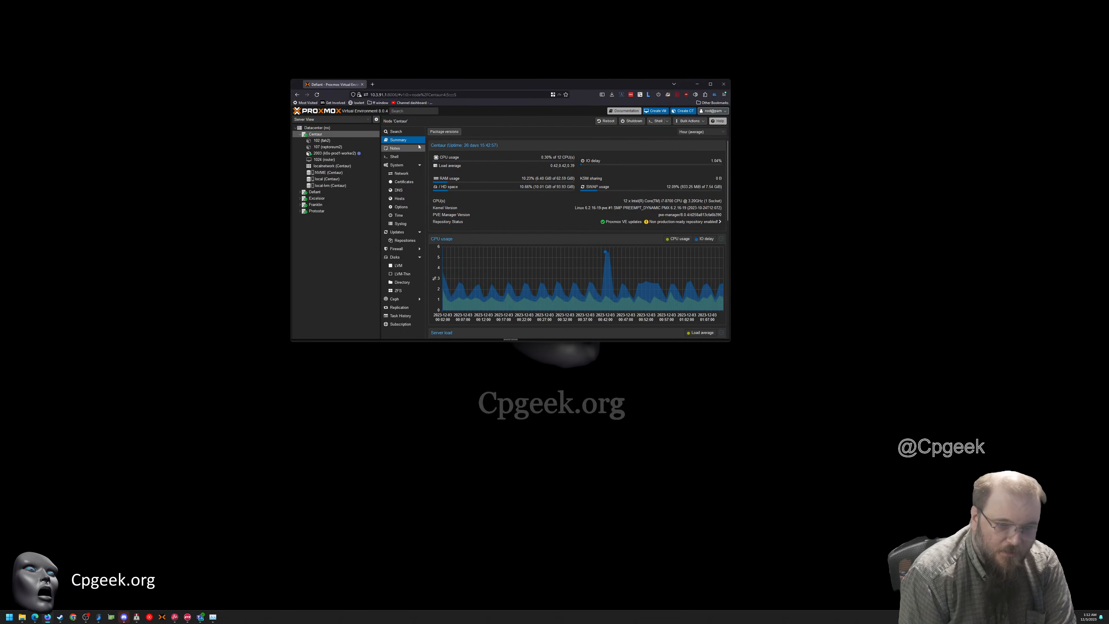
Search the web for "download windows" in a new browser tab and open Microsoft's Download Windows 11 page
{"action": "left_click", "coordinate": [372, 84]}
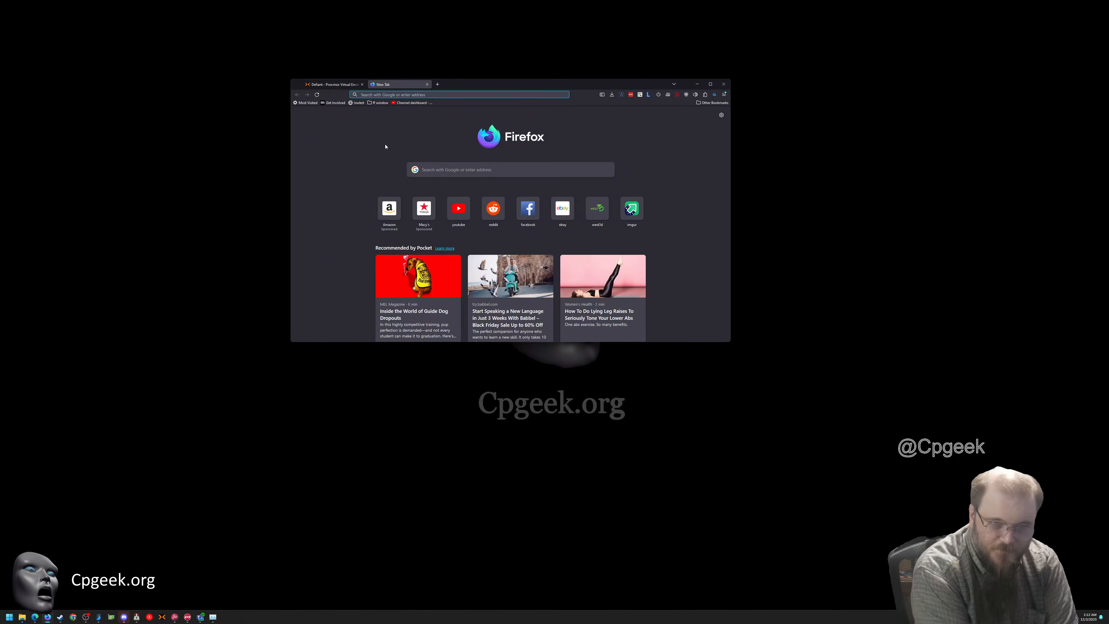
{"action": "type", "text": "download windows"}
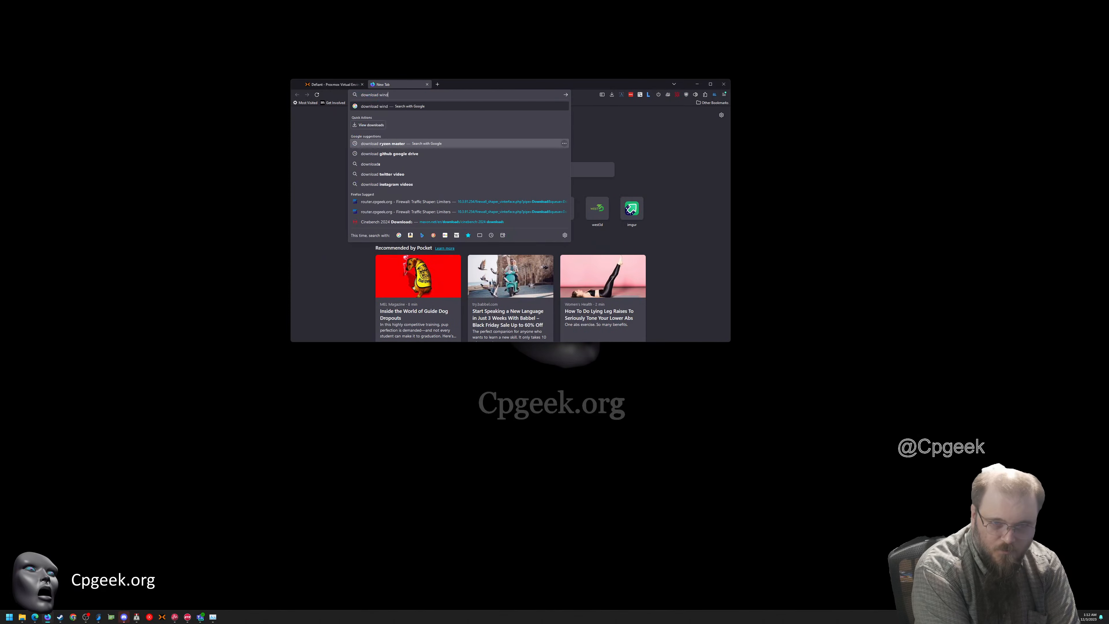
{"action": "key", "text": "Return"}
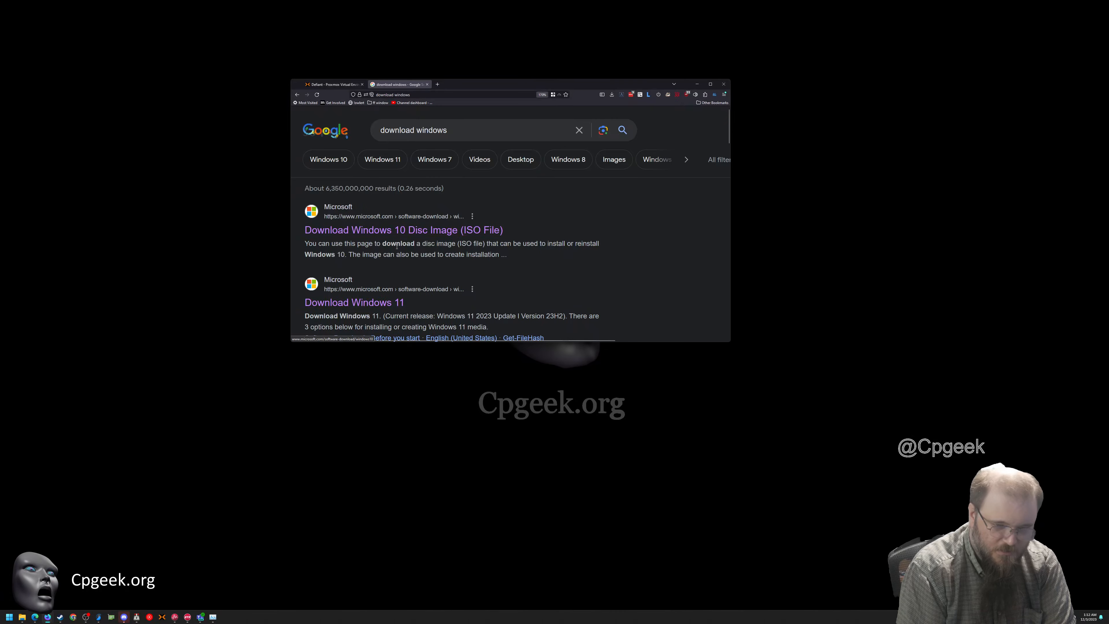
{"action": "scroll", "coordinate": [425, 240], "scroll_direction": "down", "scroll_amount": 3}
{"action": "scroll", "coordinate": [393, 236], "scroll_direction": "up", "scroll_amount": 3}
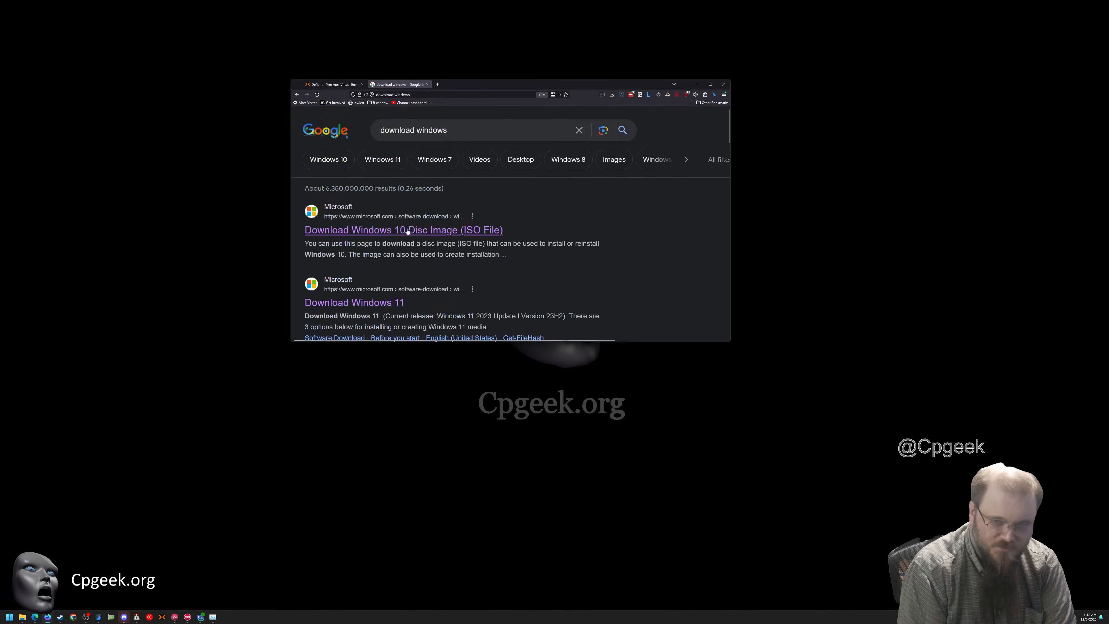
{"action": "scroll", "coordinate": [410, 277], "scroll_direction": "down", "scroll_amount": 1}
{"action": "left_click", "coordinate": [349, 252]}
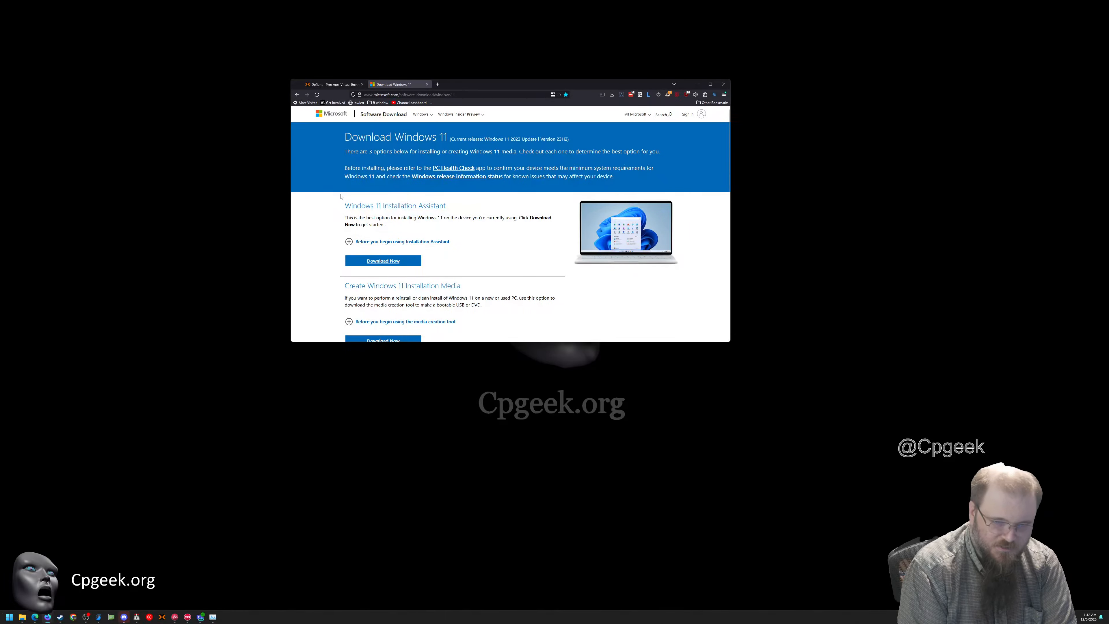
Choose the Windows 11 multi-edition ISO for x64 devices and request its download
{"action": "scroll", "coordinate": [507, 244], "scroll_direction": "down", "scroll_amount": 2}
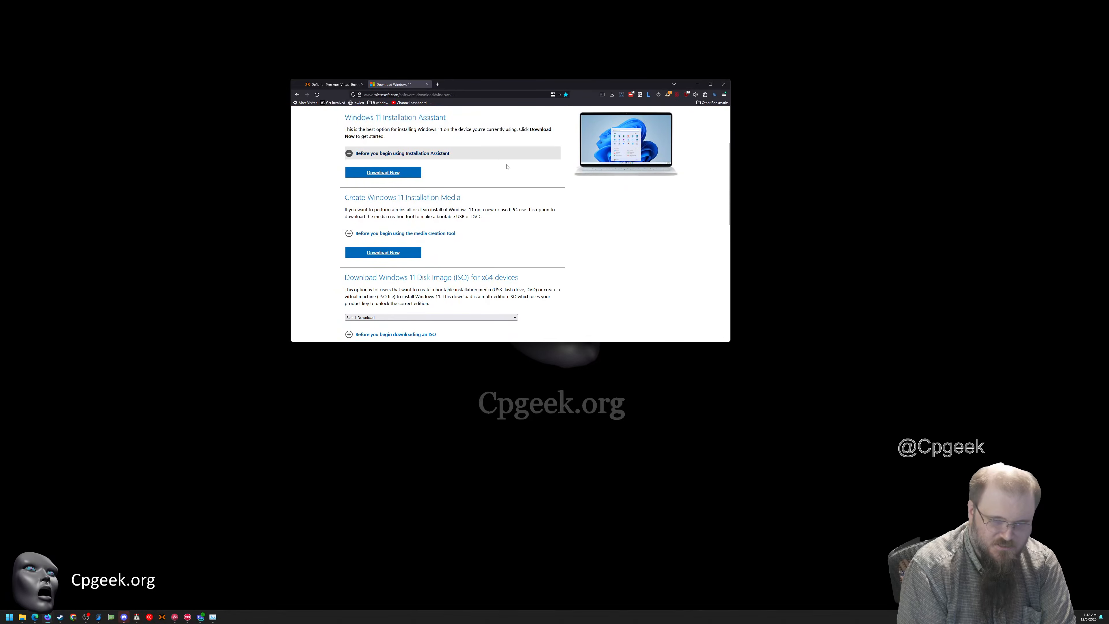
{"action": "scroll", "coordinate": [509, 188], "scroll_direction": "down", "scroll_amount": 1}
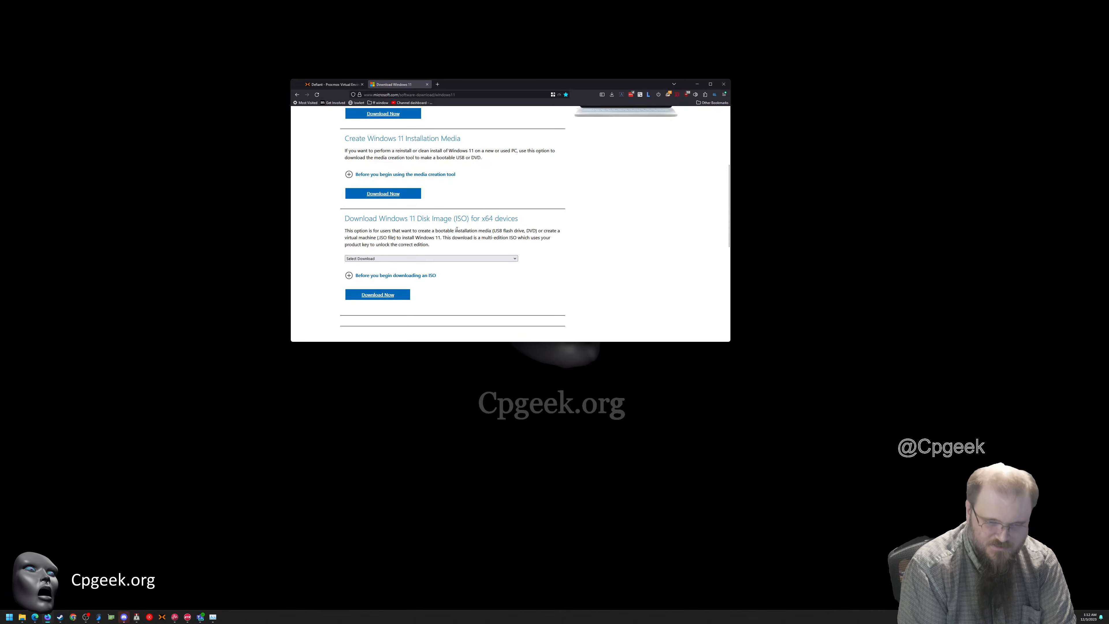
{"action": "left_click", "coordinate": [366, 259]}
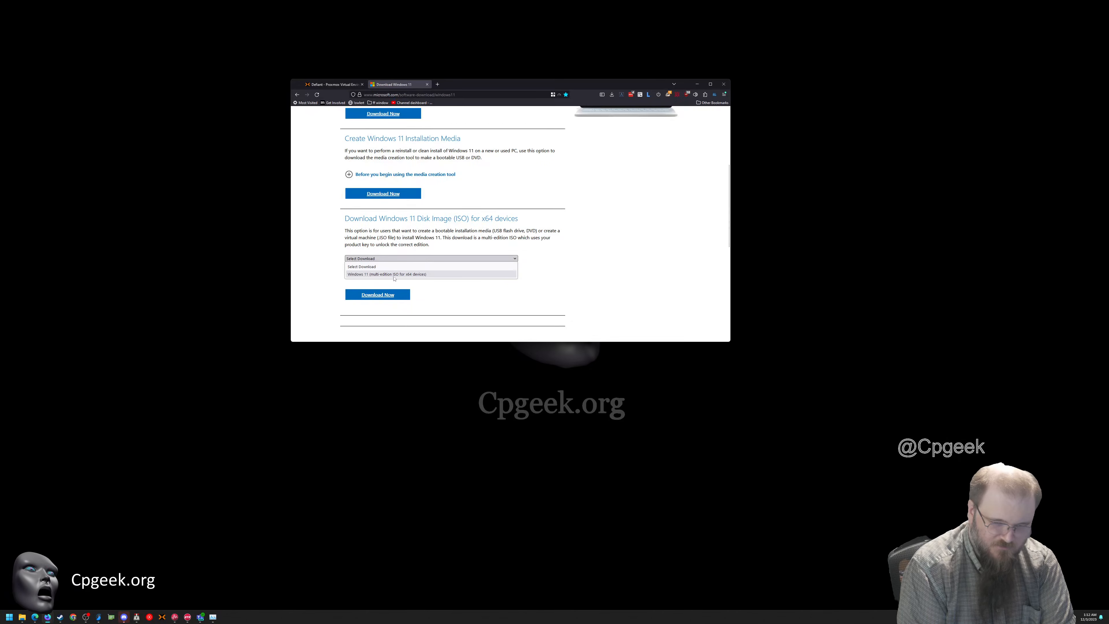
{"action": "left_click", "coordinate": [428, 274]}
{"action": "left_click", "coordinate": [384, 295]}
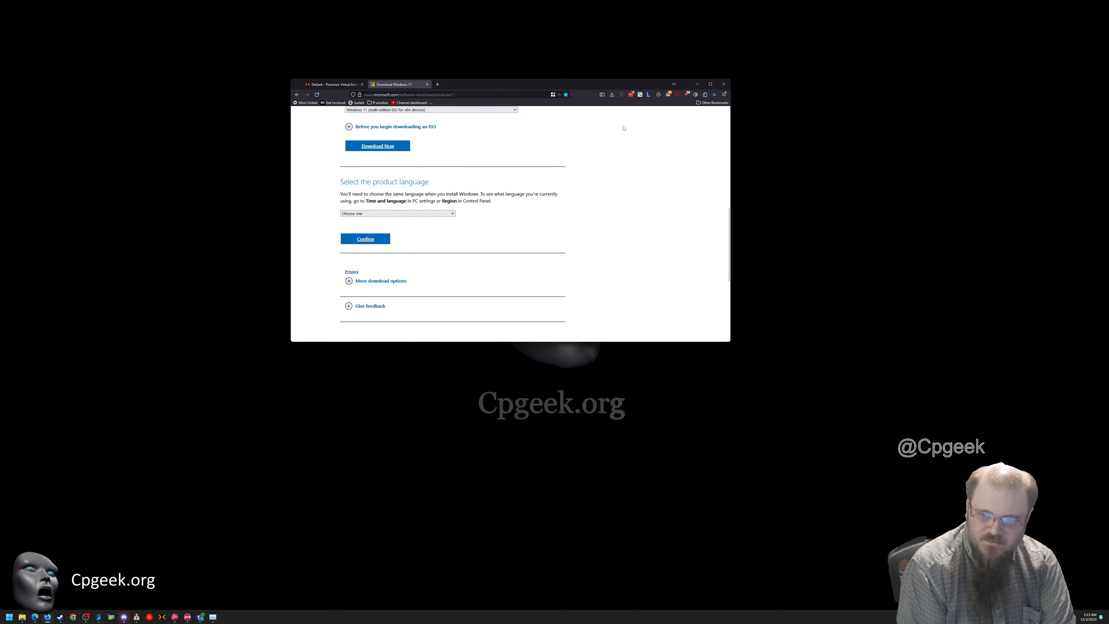
Set the product language to English (United States) and confirm it
{"action": "left_click", "coordinate": [375, 214]}
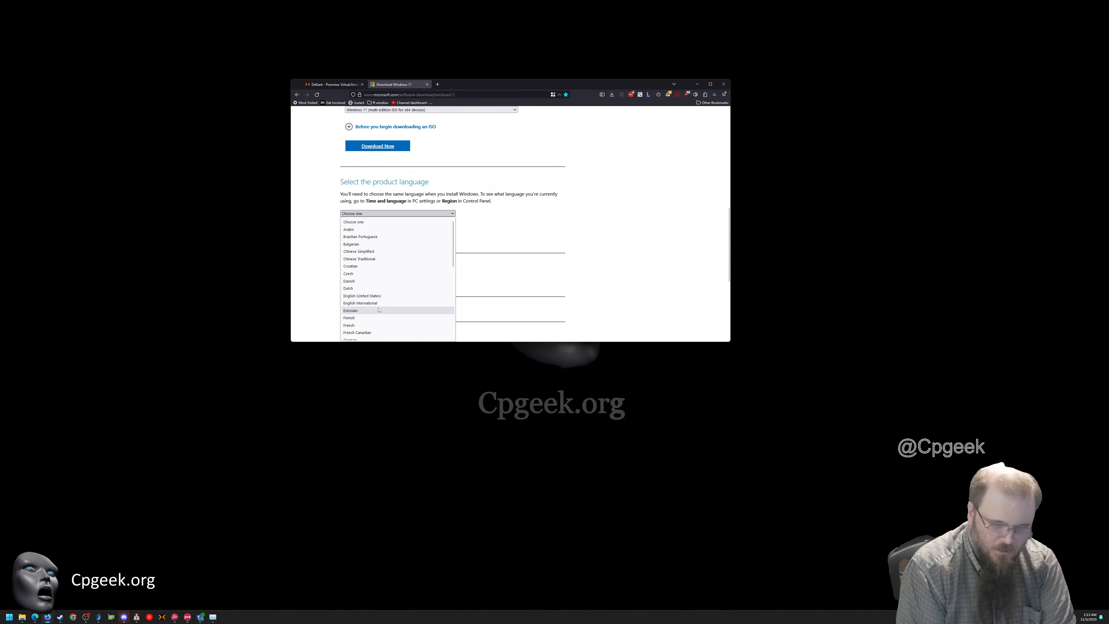
{"action": "left_click", "coordinate": [366, 296]}
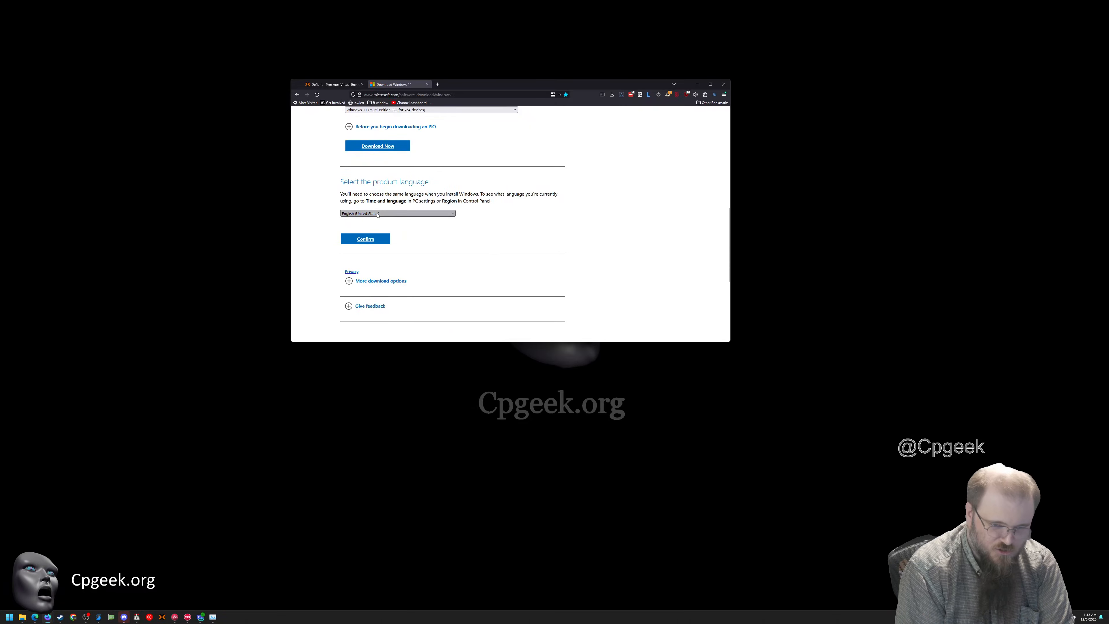
{"action": "left_click", "coordinate": [378, 213]}
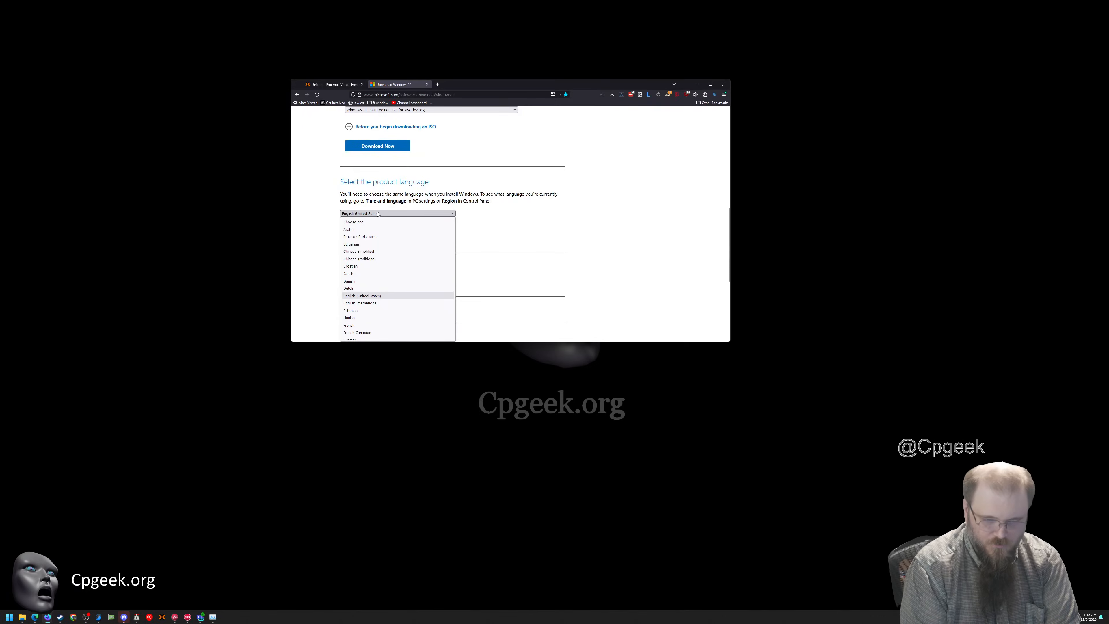
{"action": "left_click", "coordinate": [378, 214]}
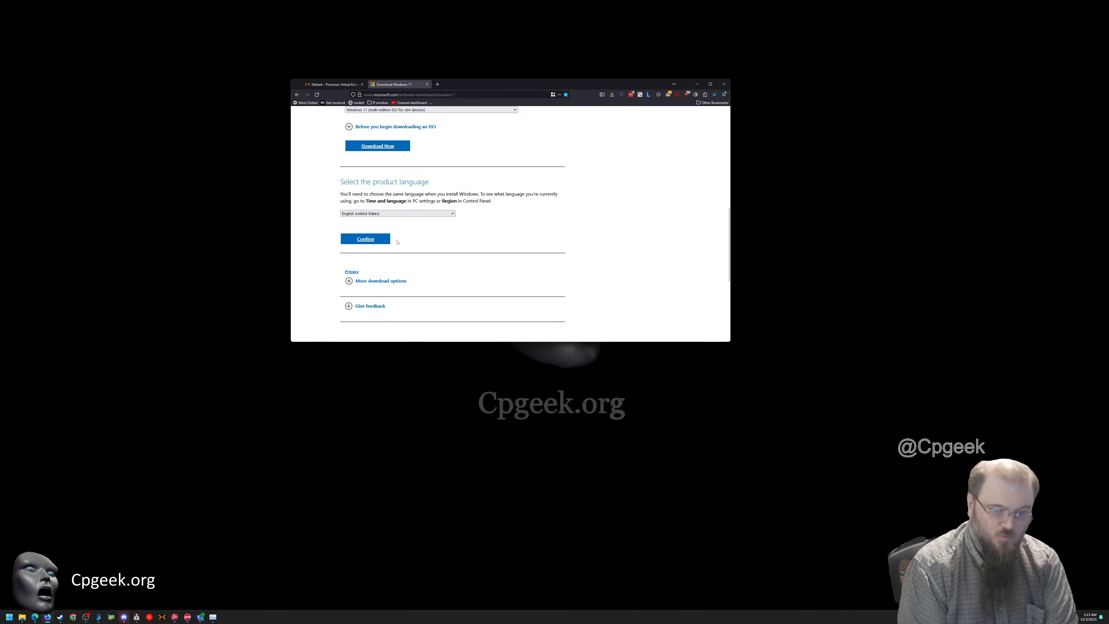
{"action": "left_click", "coordinate": [385, 240]}
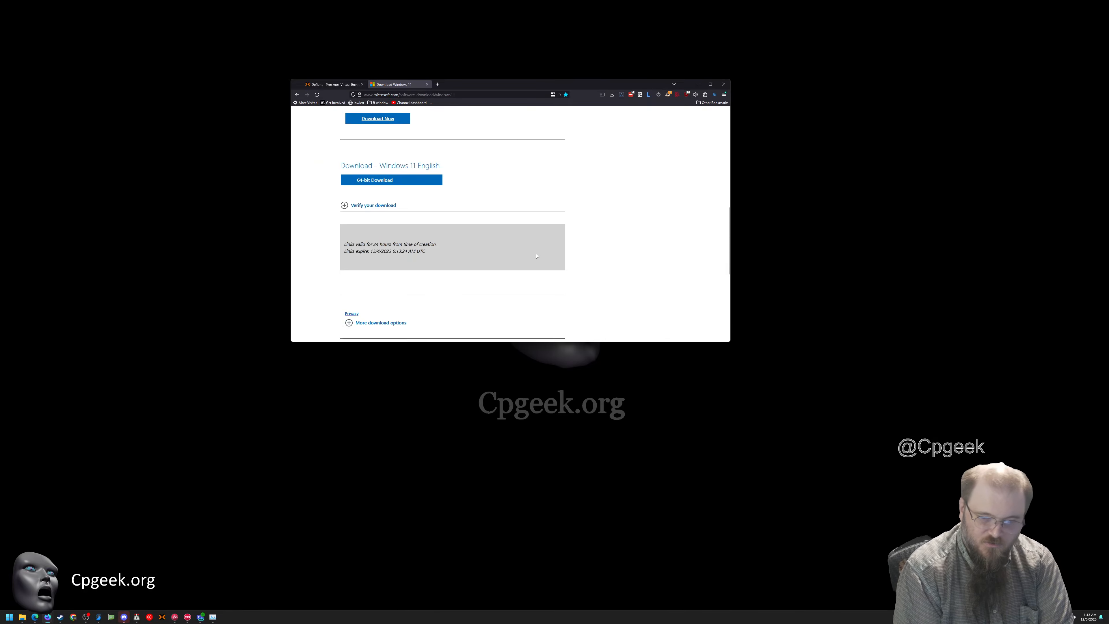
Start the 64-bit download of the Windows 11 English ISO and dismiss the downloads list
{"action": "scroll", "coordinate": [536, 255], "scroll_direction": "down", "scroll_amount": 1}
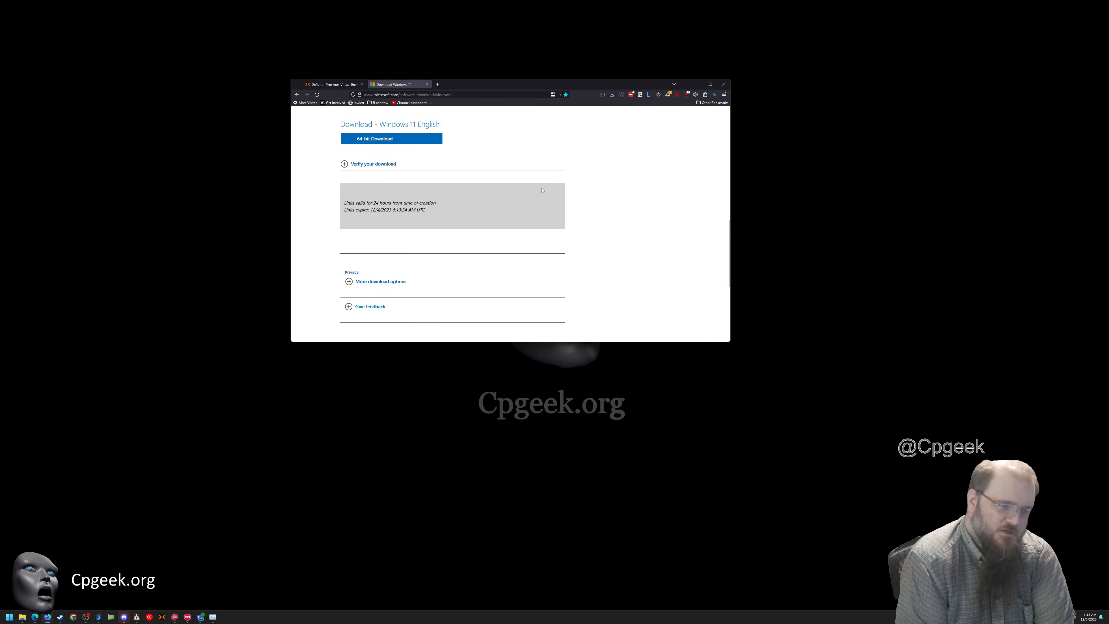
{"action": "left_click", "coordinate": [392, 139]}
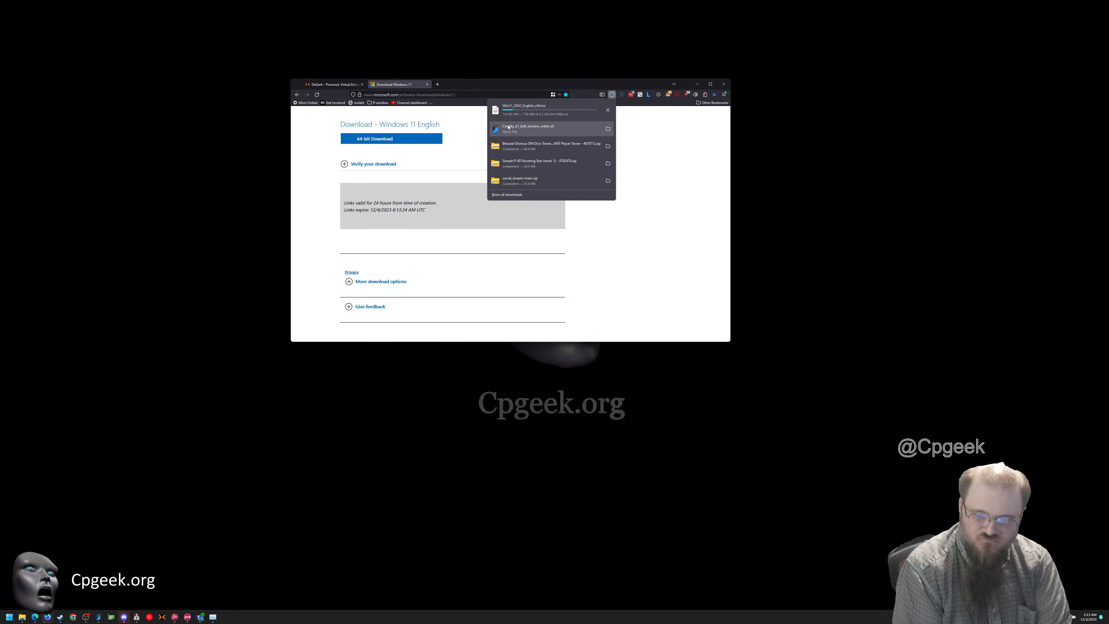
{"action": "left_click", "coordinate": [317, 137]}
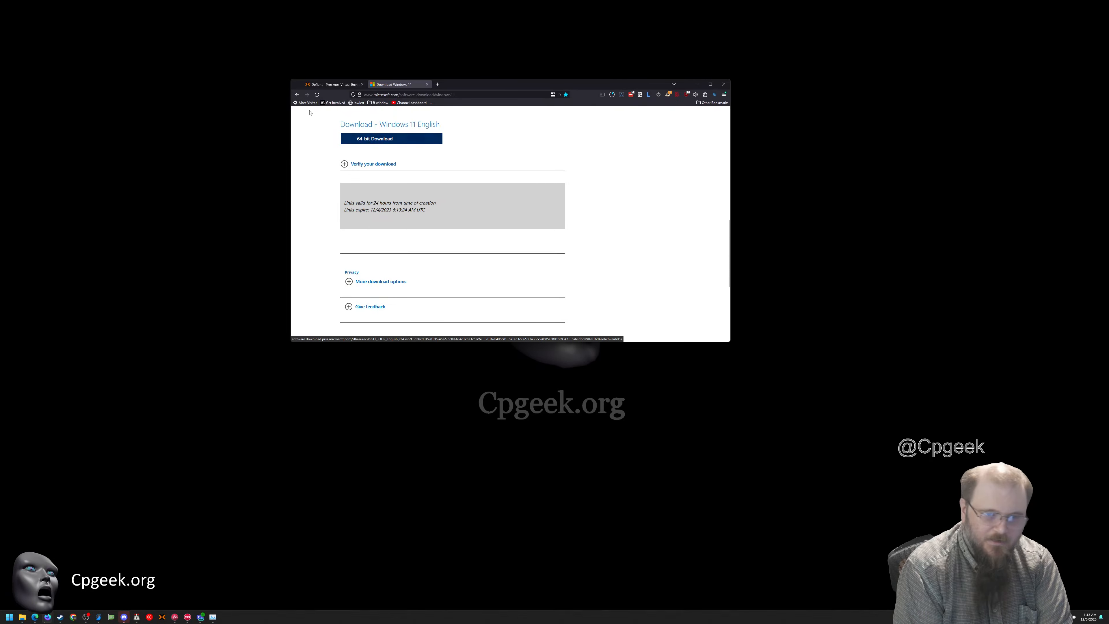
Return to the Proxmox page and start creating a virtual machine on the Centaur node
{"action": "left_click", "coordinate": [324, 87]}
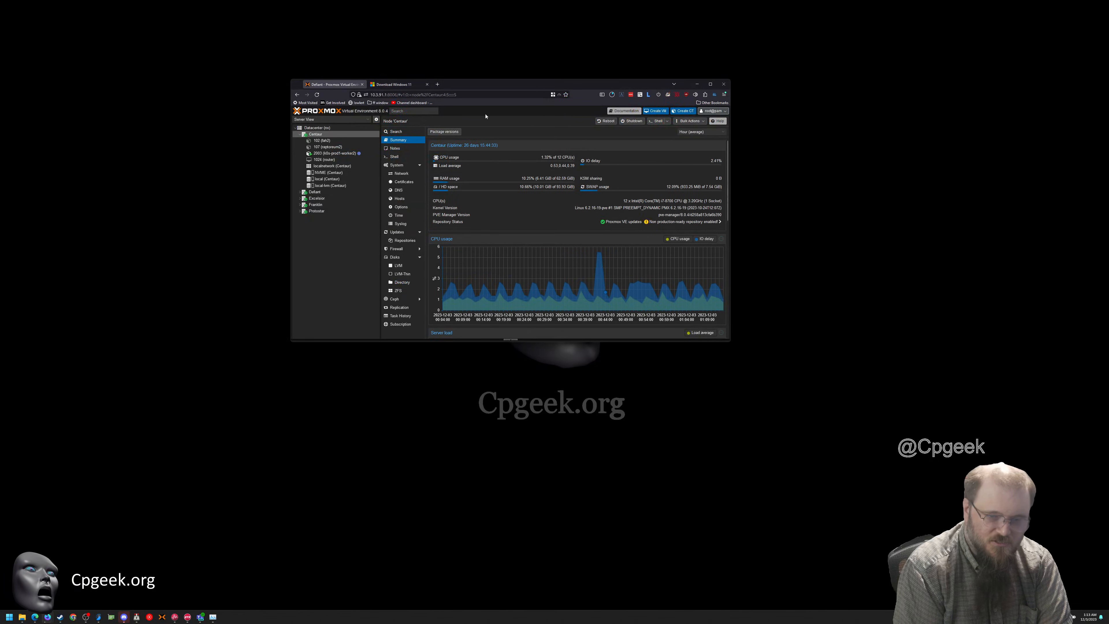
{"action": "left_click_drag", "start_coordinate": [491, 88], "coordinate": [497, 76]}
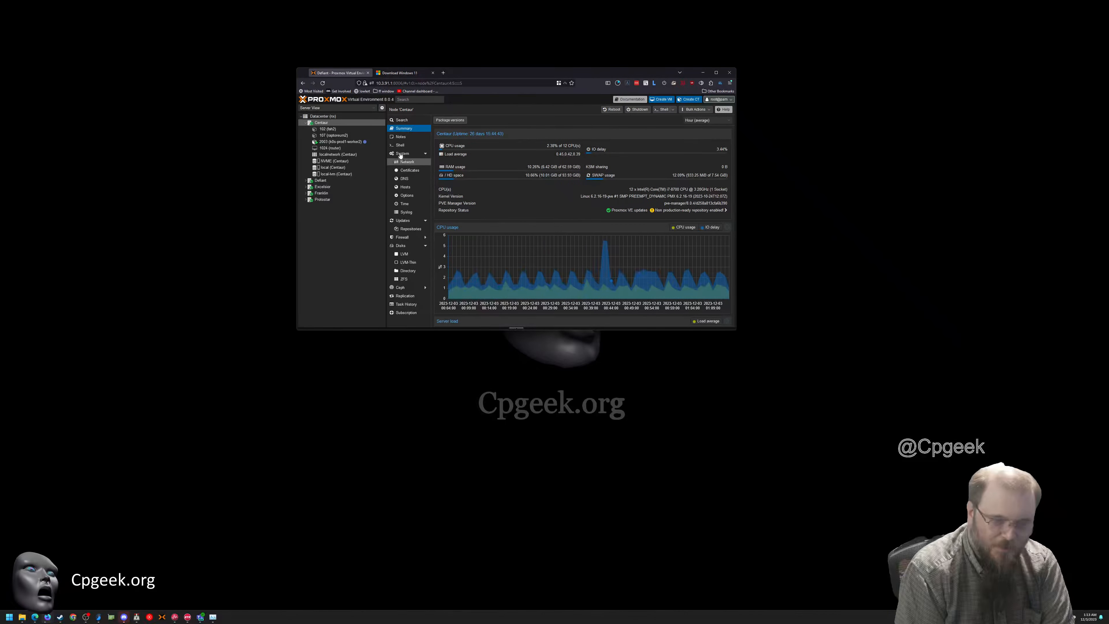
{"action": "right_click", "coordinate": [322, 123]}
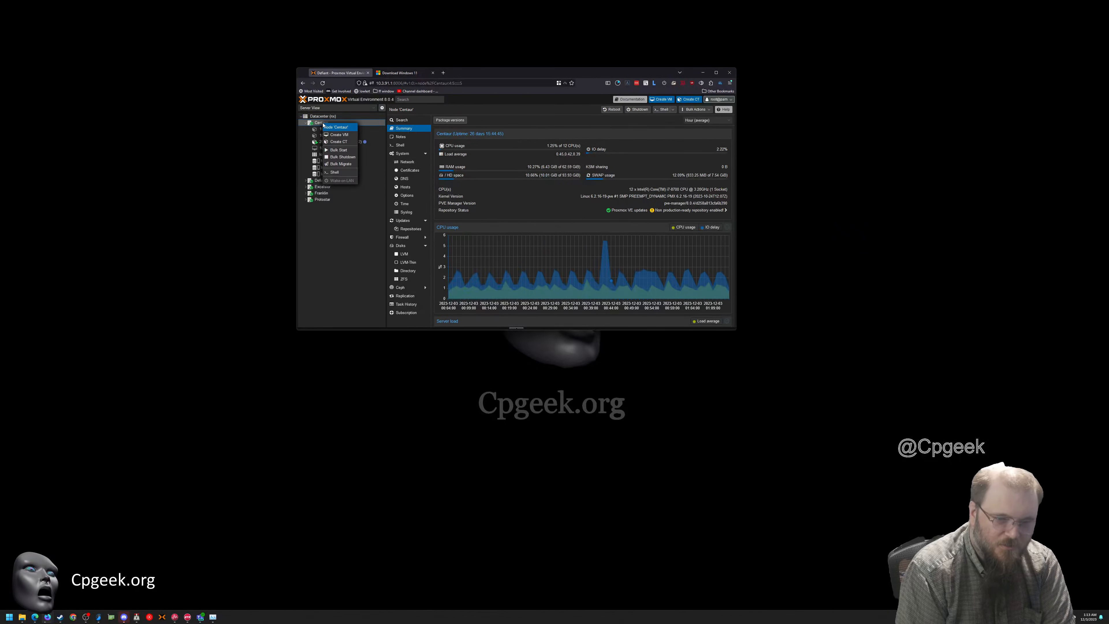
{"action": "left_click", "coordinate": [339, 136]}
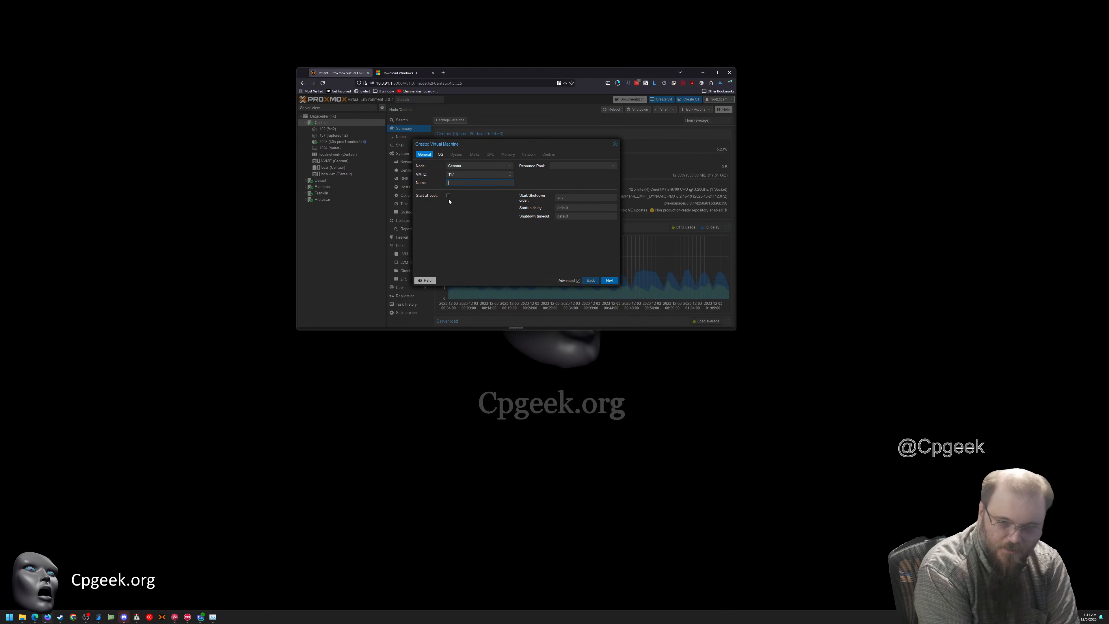
Name the new virtual machine windows1
{"action": "type", "text": "windows"}
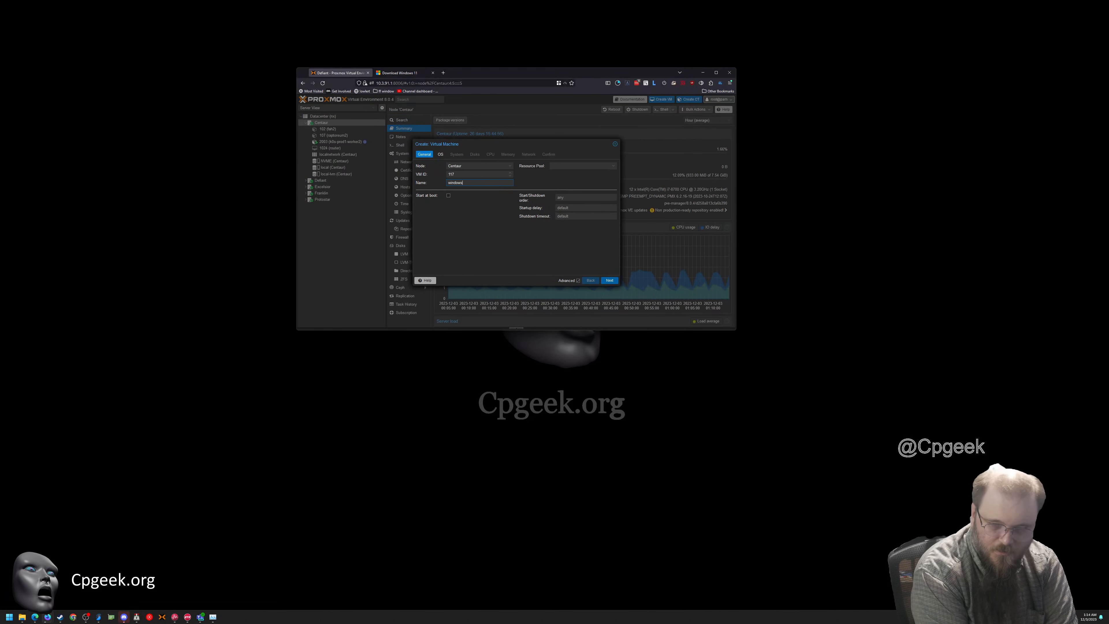
{"action": "type", "text": "_install_d"}
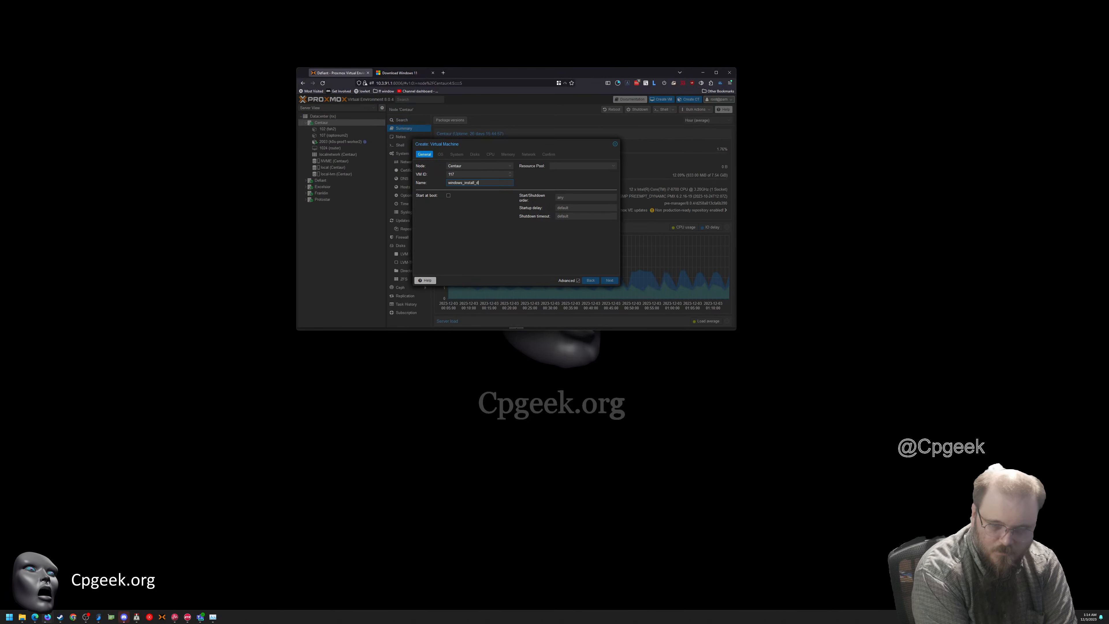
{"action": "key", "text": "BackSpace"}
{"action": "key", "text": "BackSpace"}
{"action": "key", "text": "BackSpace"}
{"action": "key", "text": "BackSpace"}
{"action": "key", "text": "BackSpace"}
{"action": "key", "text": "BackSpace"}
{"action": "key", "text": "BackSpace"}
{"action": "key", "text": "BackSpace"}
{"action": "key", "text": "BackSpace"}
{"action": "key", "text": "BackSpace"}
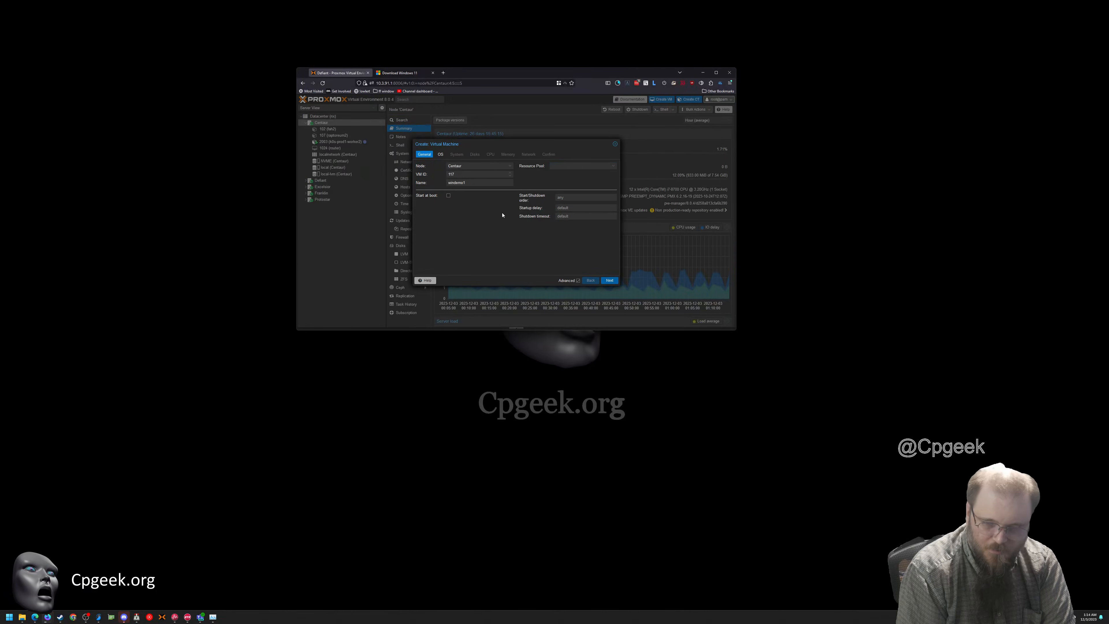
Set the guest OS type to Microsoft Windows, version 11/2022, and choose not to use any installation media
{"action": "left_click", "coordinate": [440, 154]}
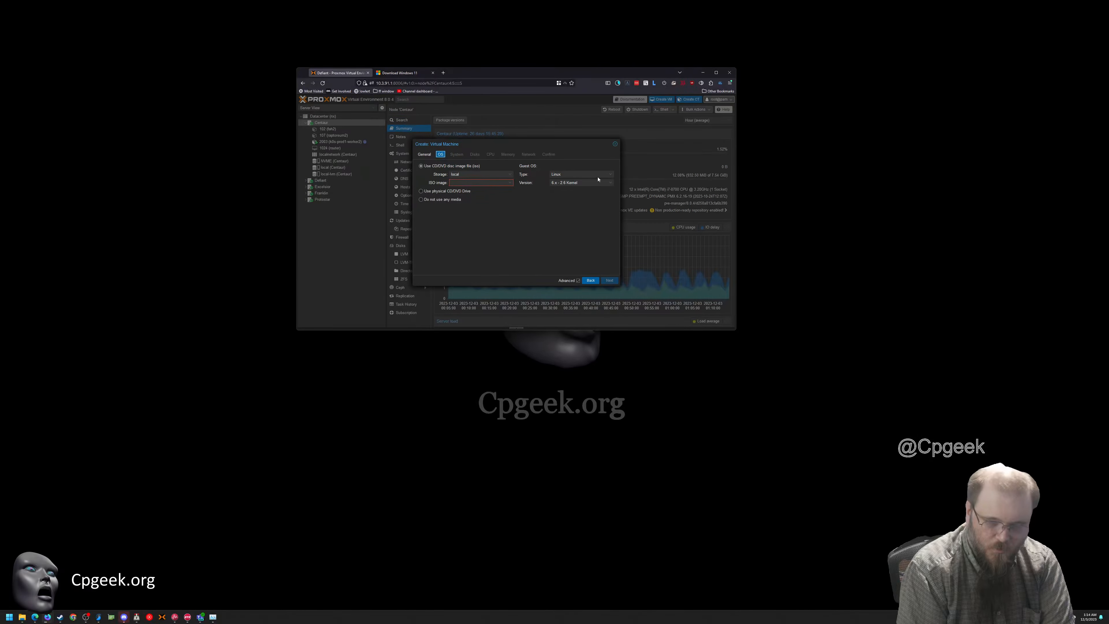
{"action": "left_click", "coordinate": [509, 175]}
{"action": "left_click", "coordinate": [540, 171]}
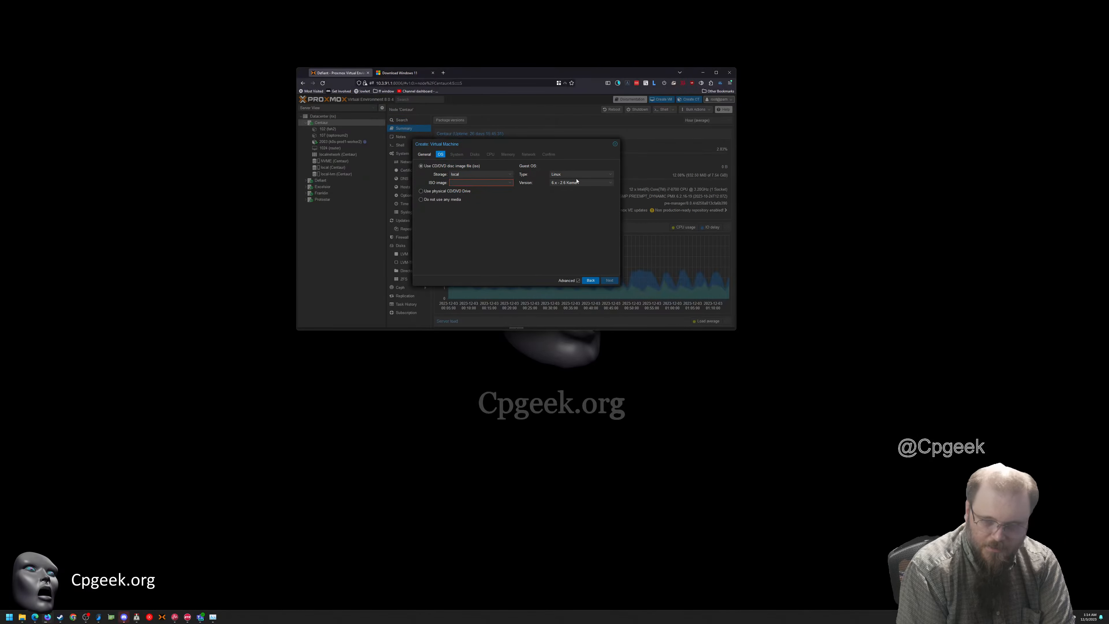
{"action": "left_click", "coordinate": [575, 175]}
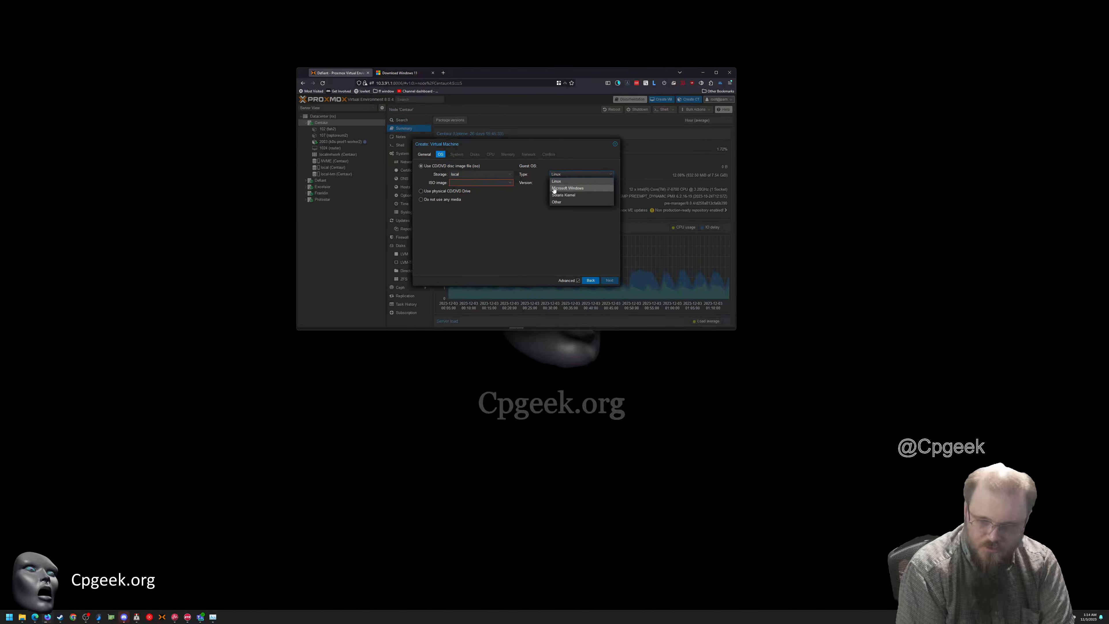
{"action": "left_click", "coordinate": [568, 188]}
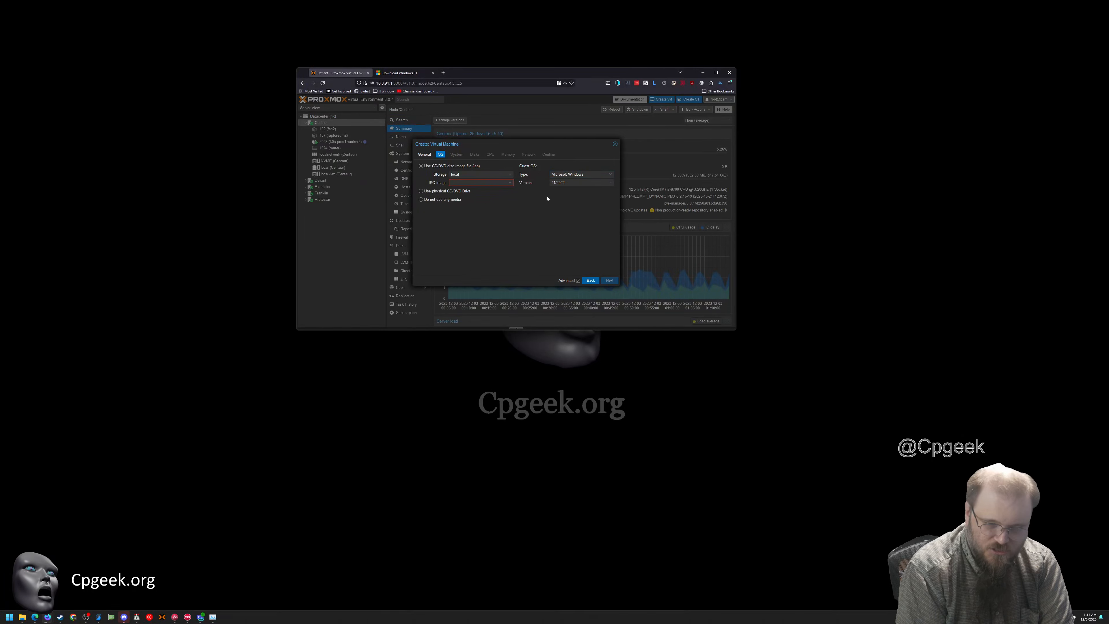
{"action": "left_click", "coordinate": [443, 201]}
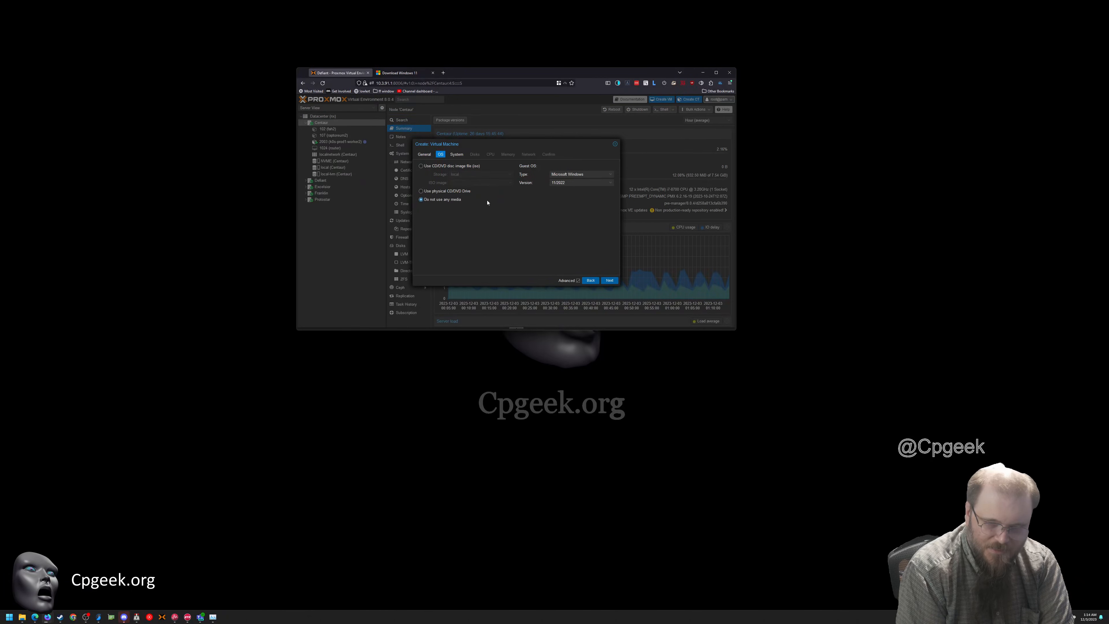
Keep the VirtIO SCSI single controller and set both the TPM storage and the EFI storage to local-lvm
{"action": "left_click", "coordinate": [456, 155]}
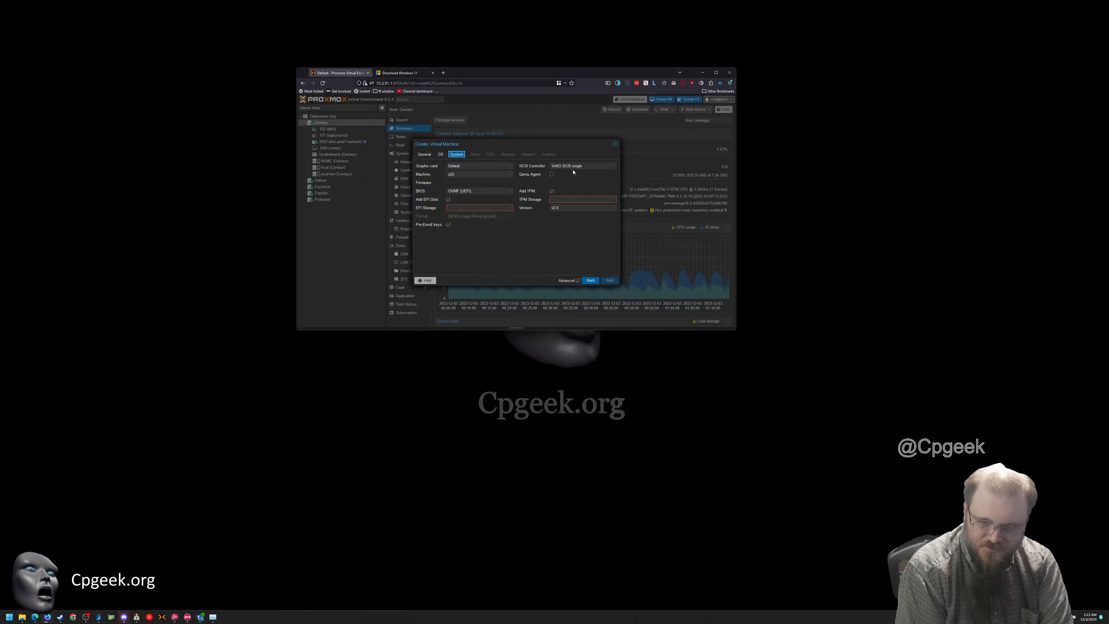
{"action": "left_click", "coordinate": [613, 166]}
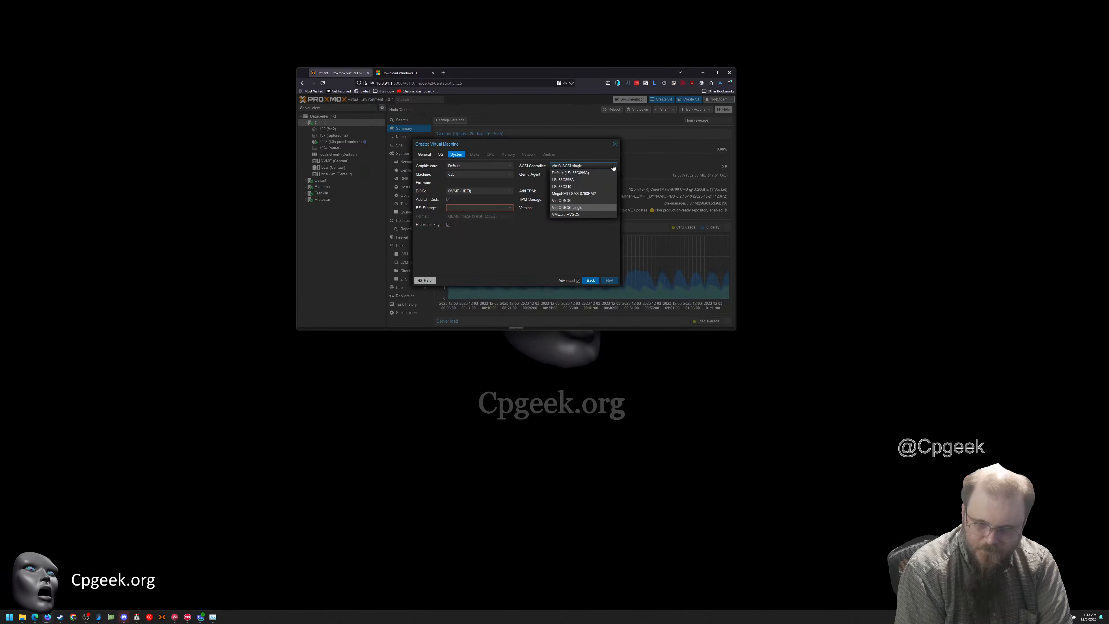
{"action": "left_click", "coordinate": [526, 236]}
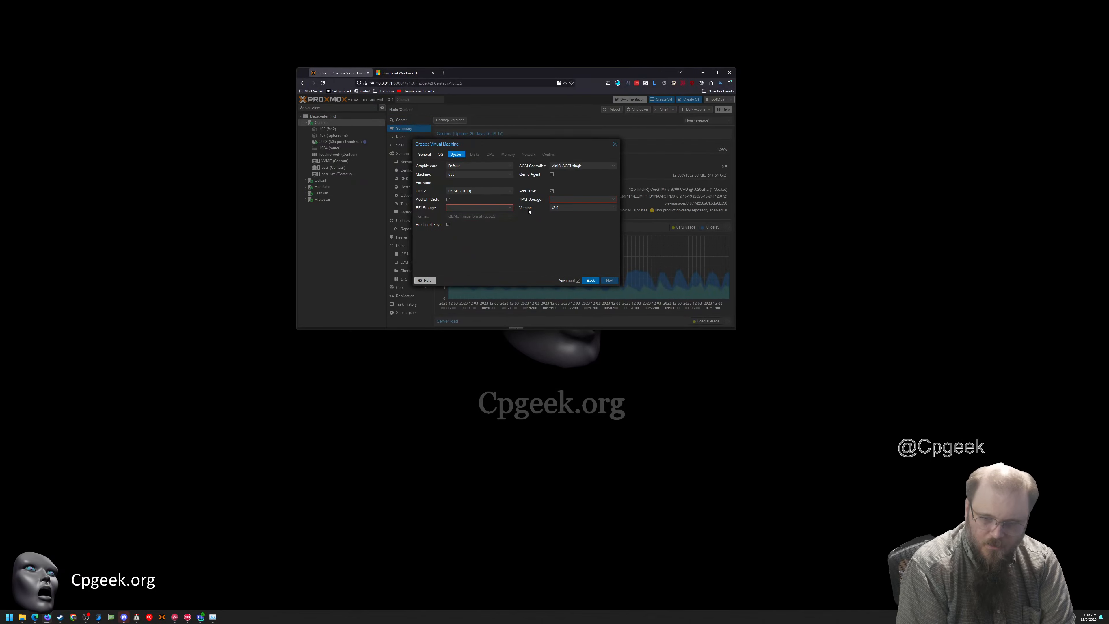
{"action": "left_click", "coordinate": [614, 201]}
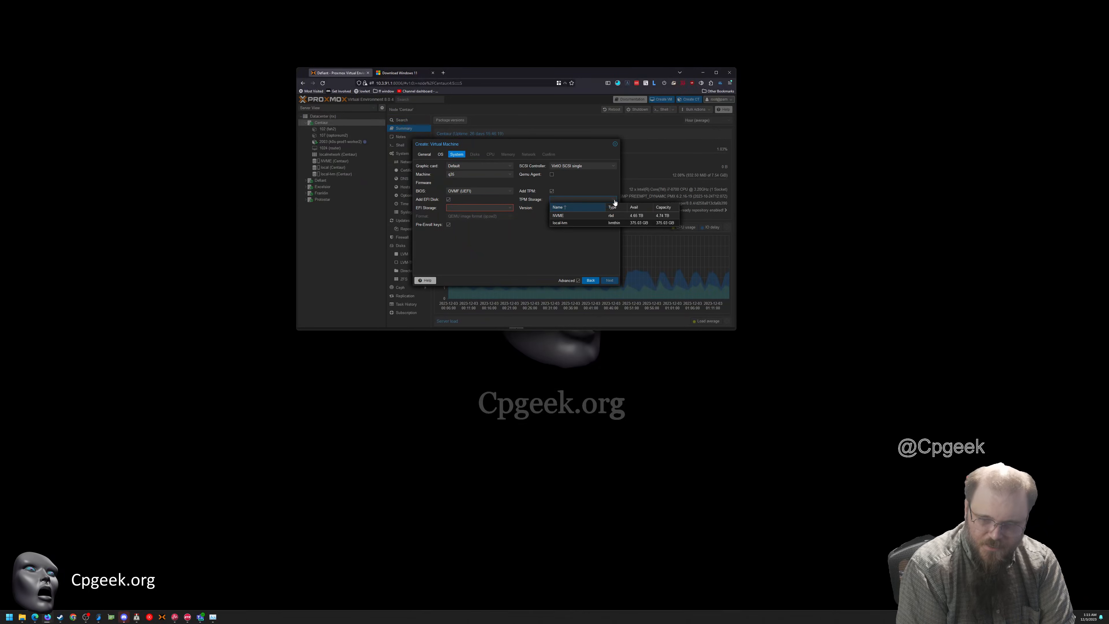
{"action": "left_click", "coordinate": [567, 222]}
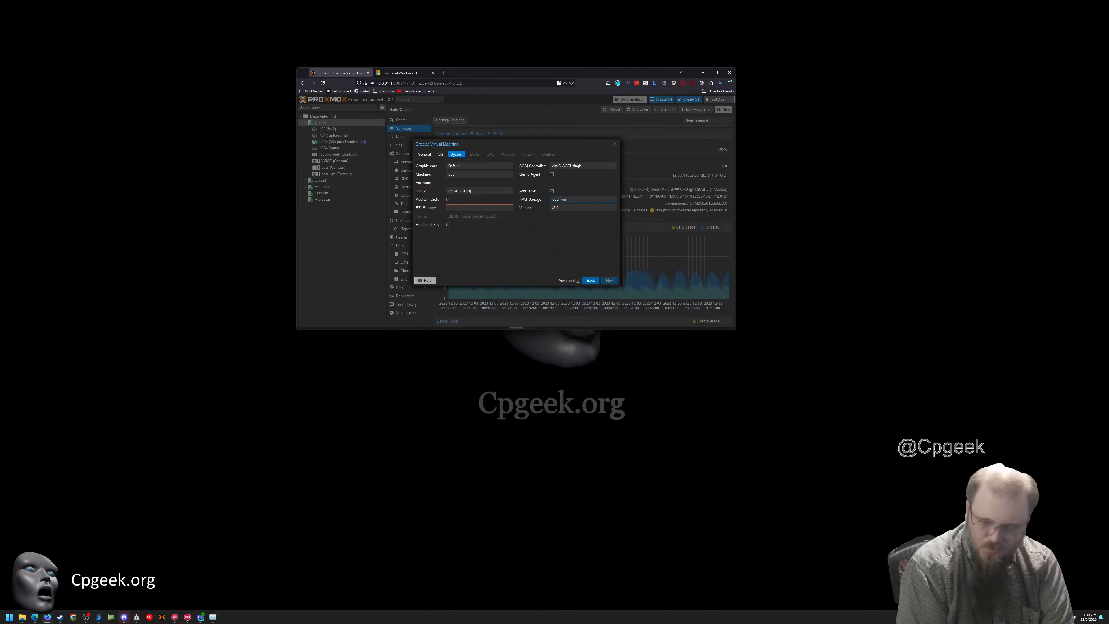
{"action": "left_click", "coordinate": [594, 198]}
{"action": "left_click", "coordinate": [575, 199]}
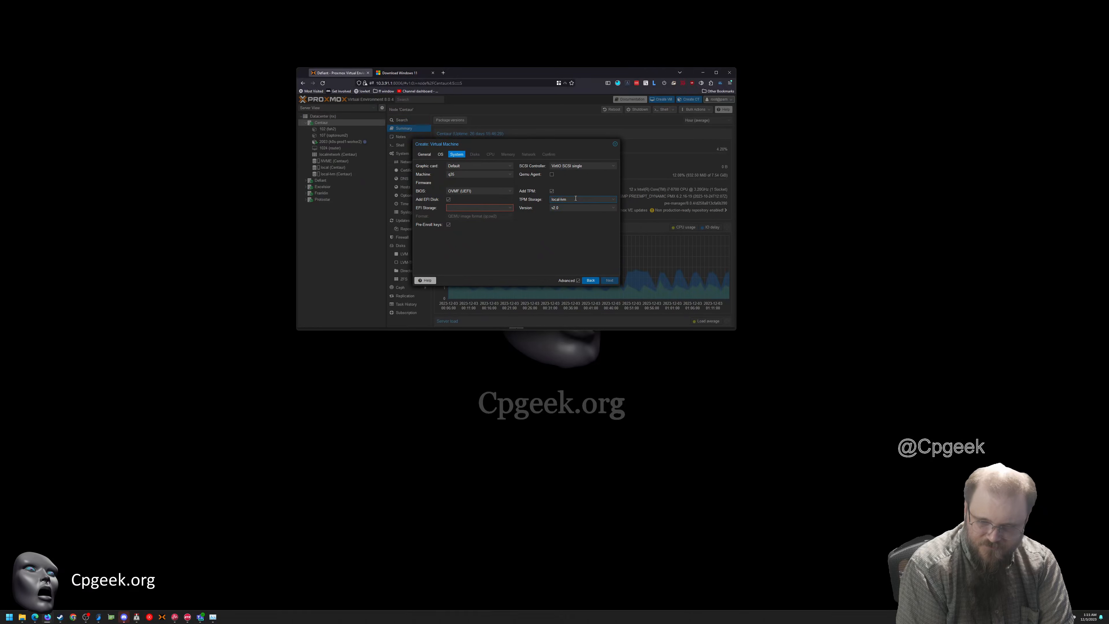
{"action": "left_click", "coordinate": [508, 208]}
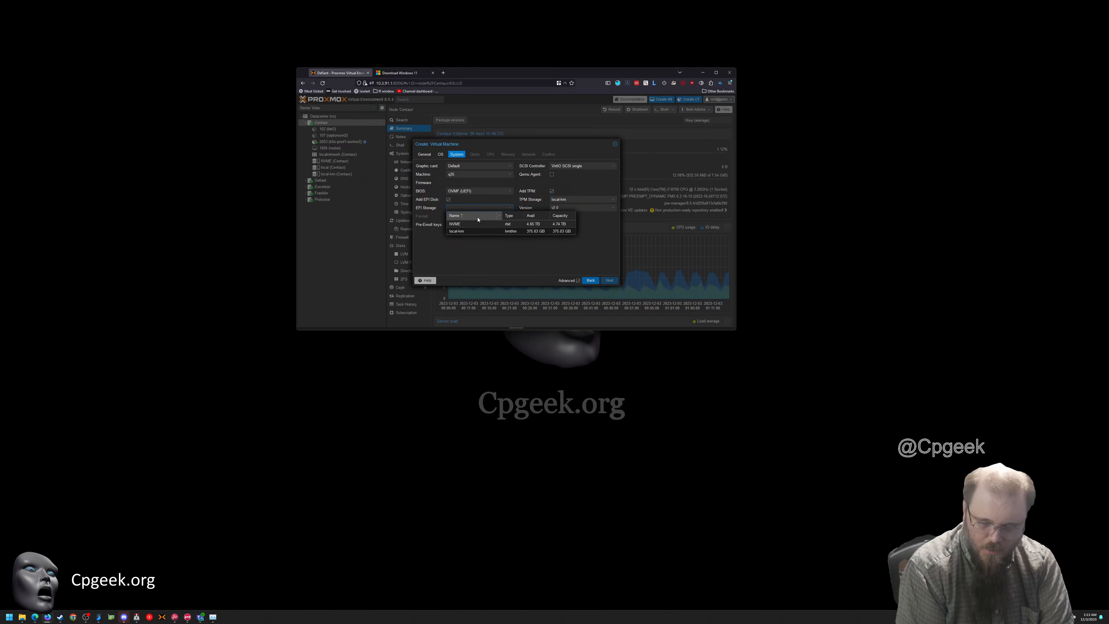
{"action": "left_click", "coordinate": [459, 216]}
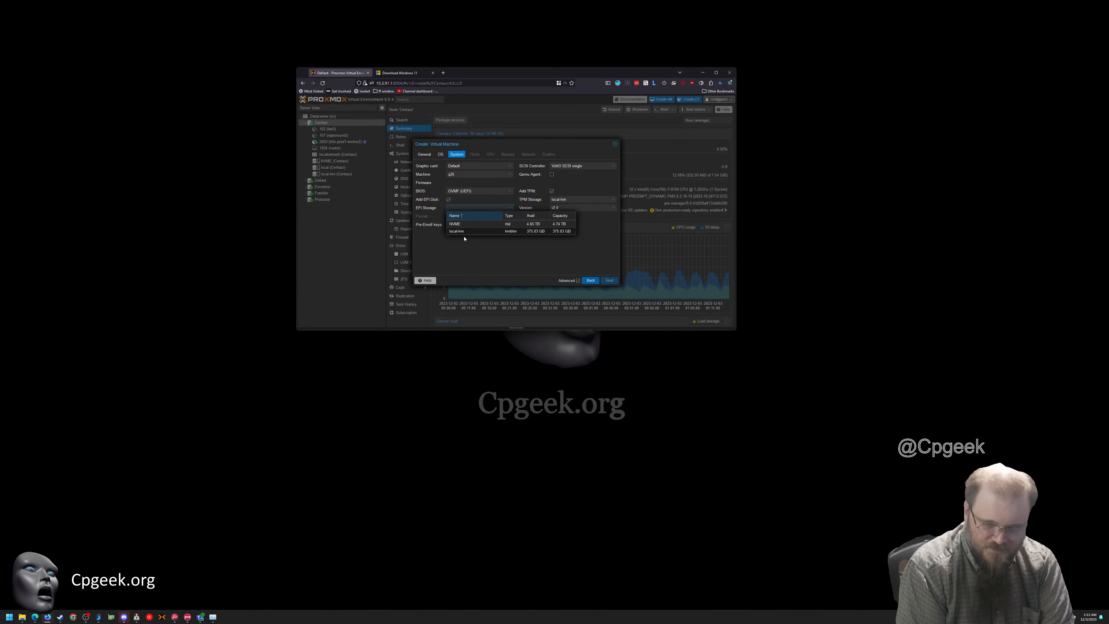
{"action": "left_click", "coordinate": [461, 232]}
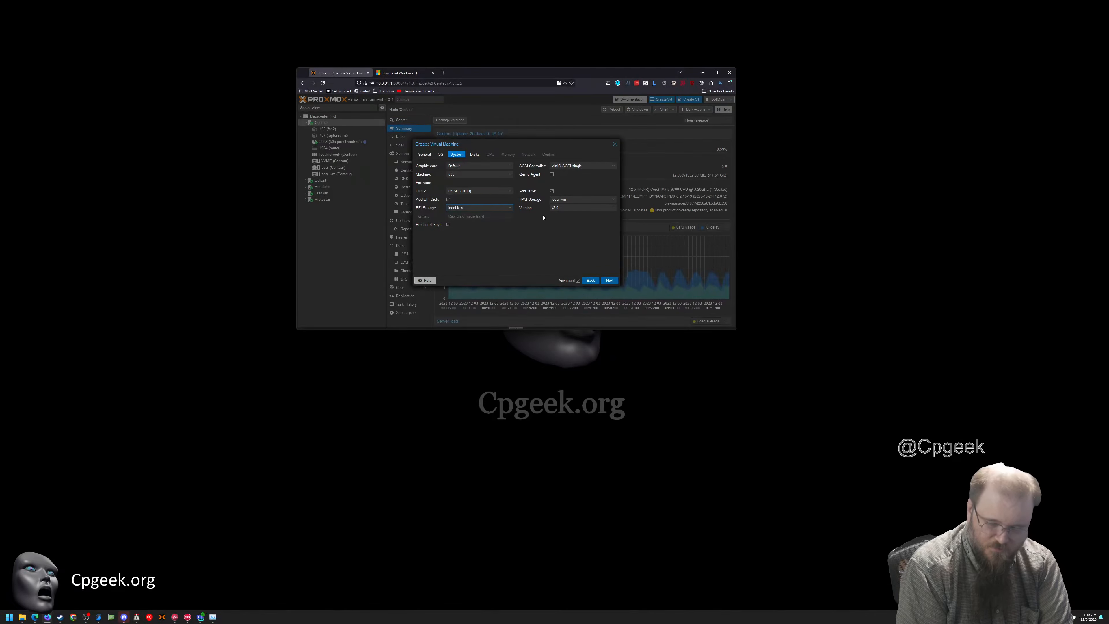
Configure the virtual disk as a 64 GiB SATA device with SSD emulation on and backup off
{"action": "left_click", "coordinate": [474, 154]}
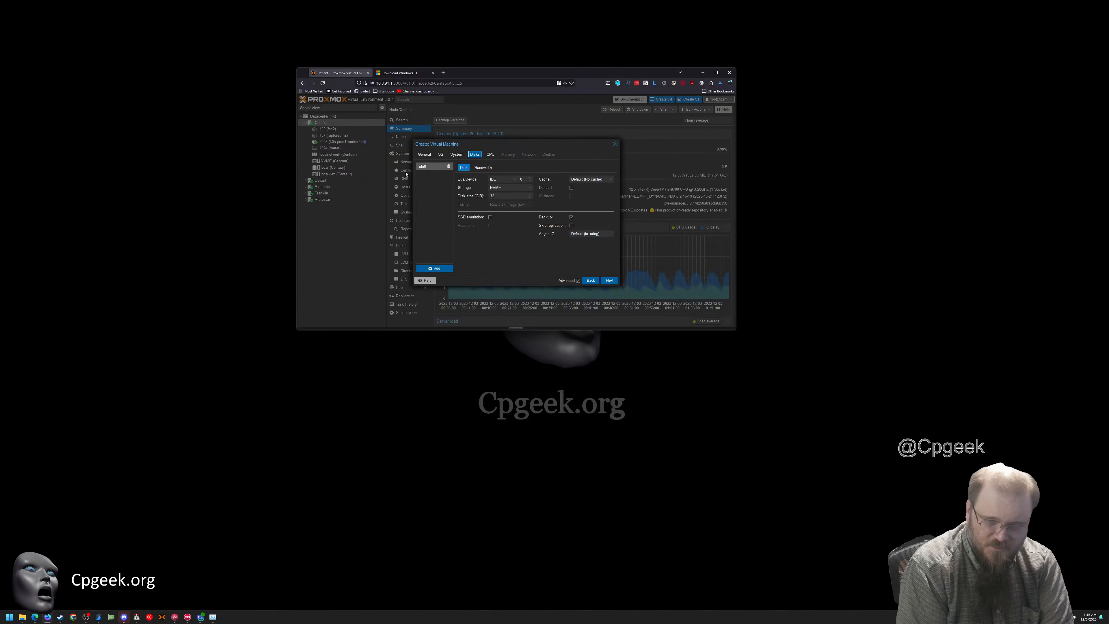
{"action": "left_click", "coordinate": [504, 178]}
{"action": "left_click", "coordinate": [500, 192]}
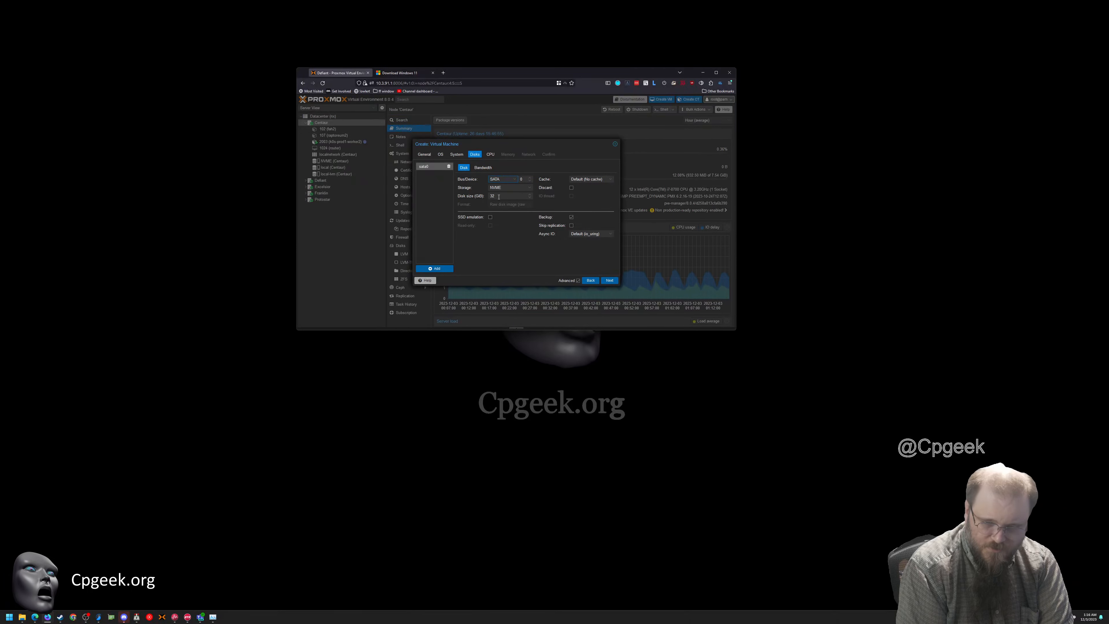
{"action": "type", "text": "6"}
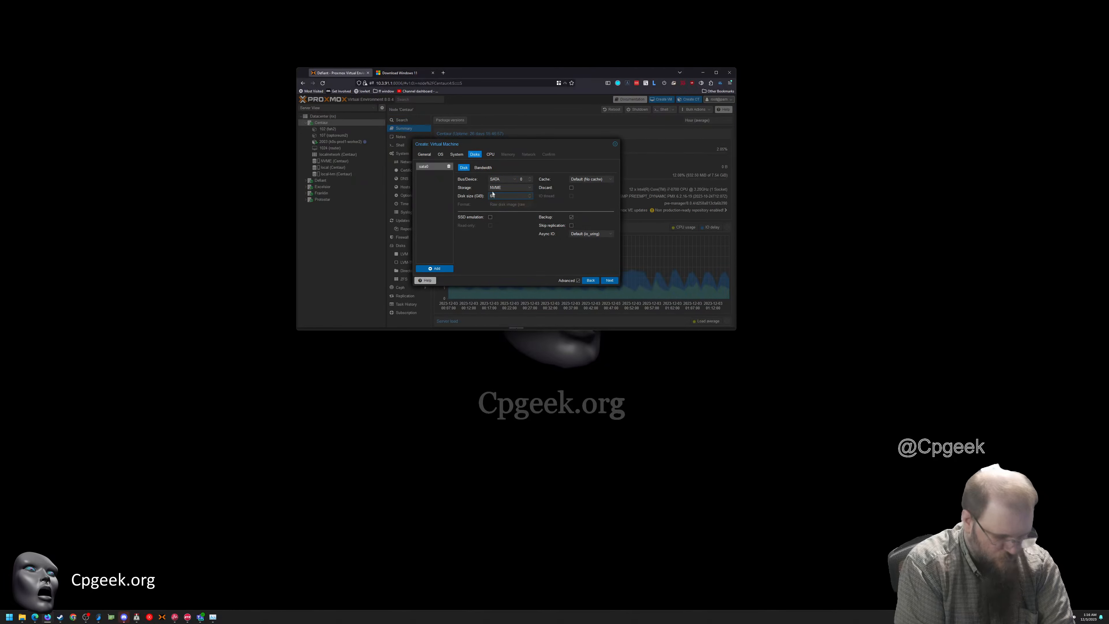
{"action": "type", "text": "4"}
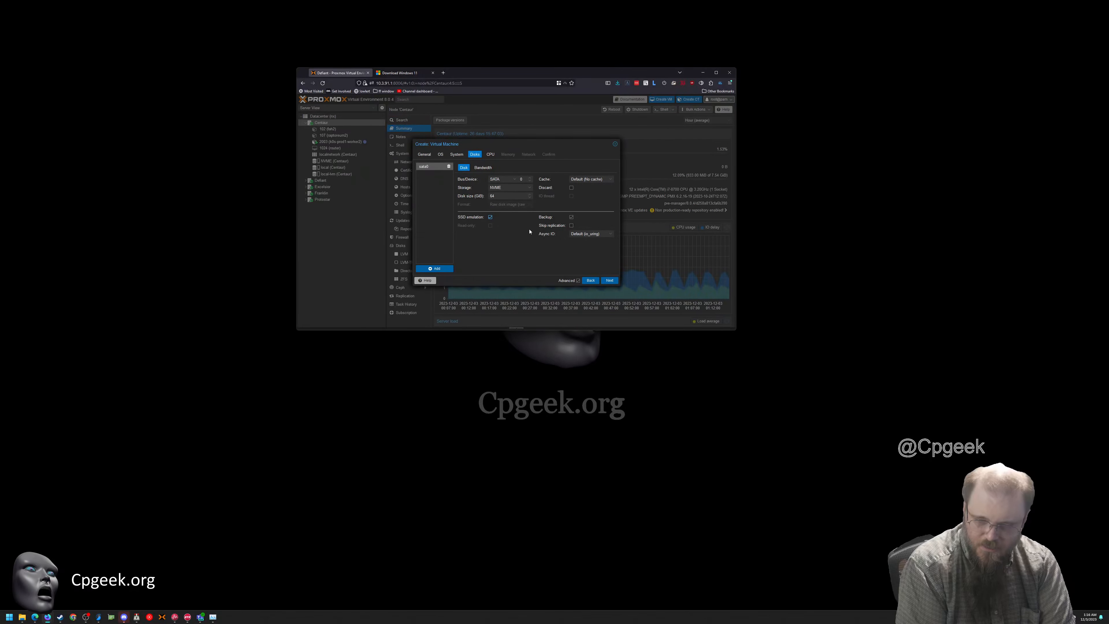
{"action": "left_click", "coordinate": [572, 217]}
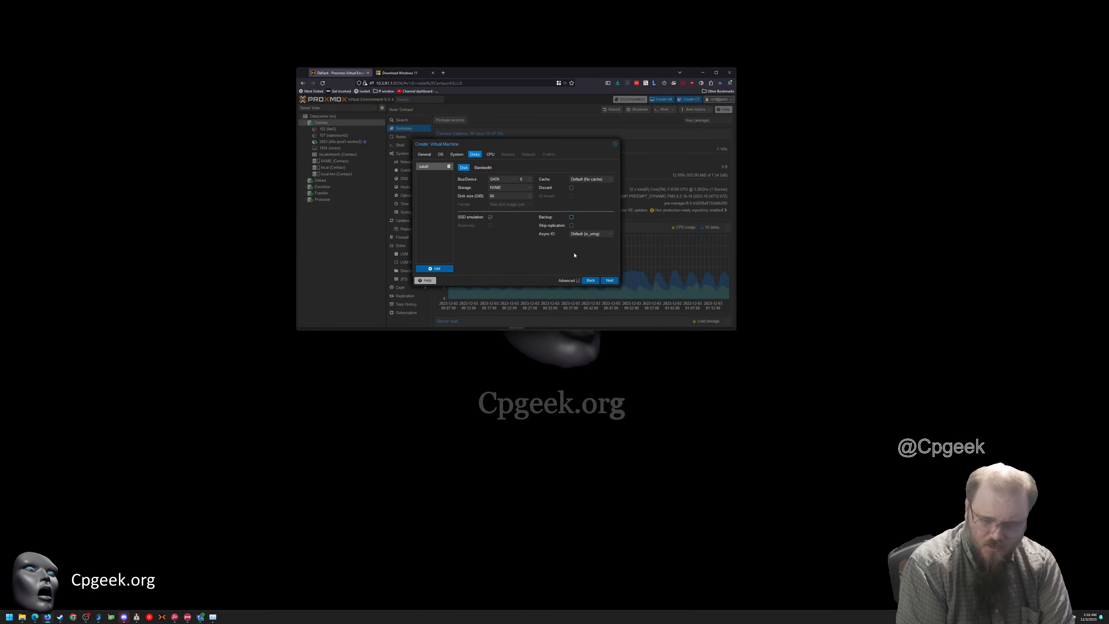
Give the virtual machine 8 CPU cores and 8196 MiB of memory
{"action": "left_click", "coordinate": [490, 156]}
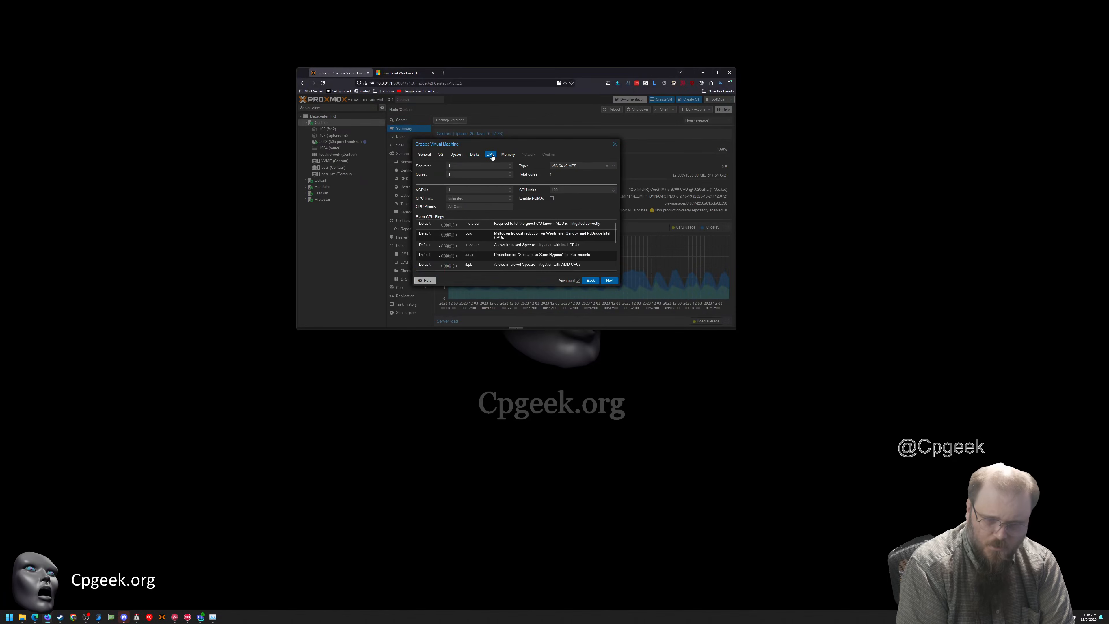
{"action": "double_click", "coordinate": [453, 175]}
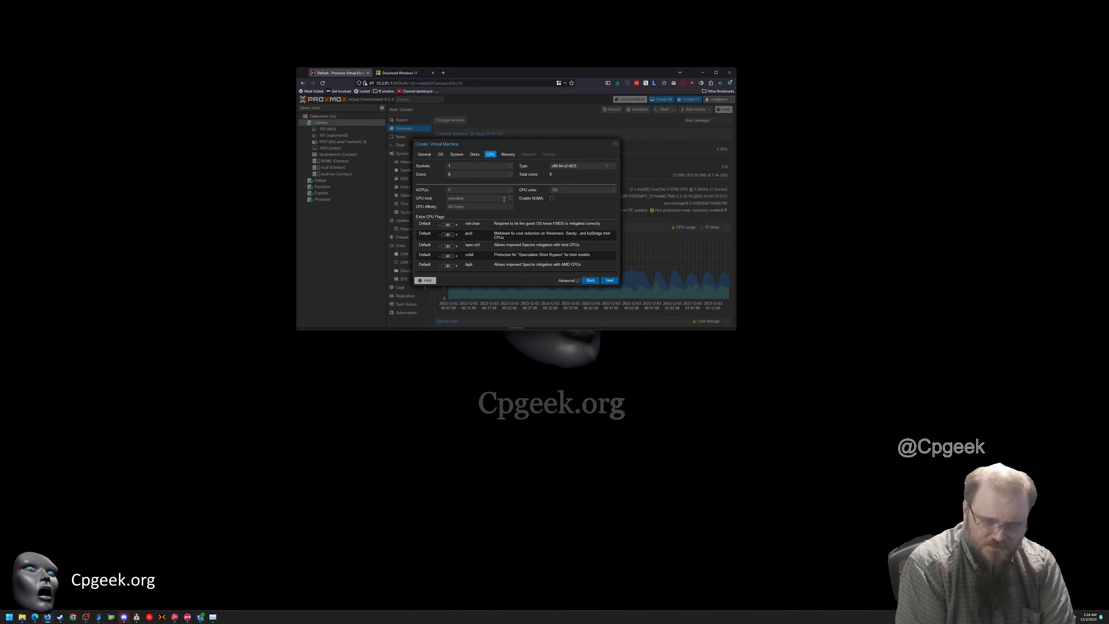
{"action": "left_click", "coordinate": [508, 155]}
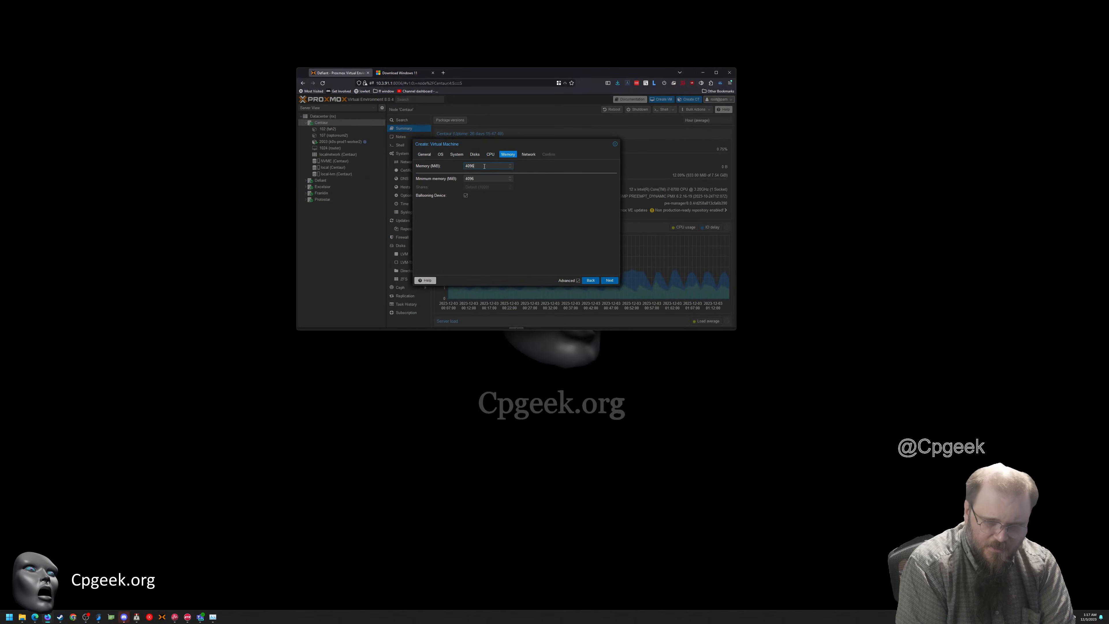
{"action": "double_click", "coordinate": [483, 167]}
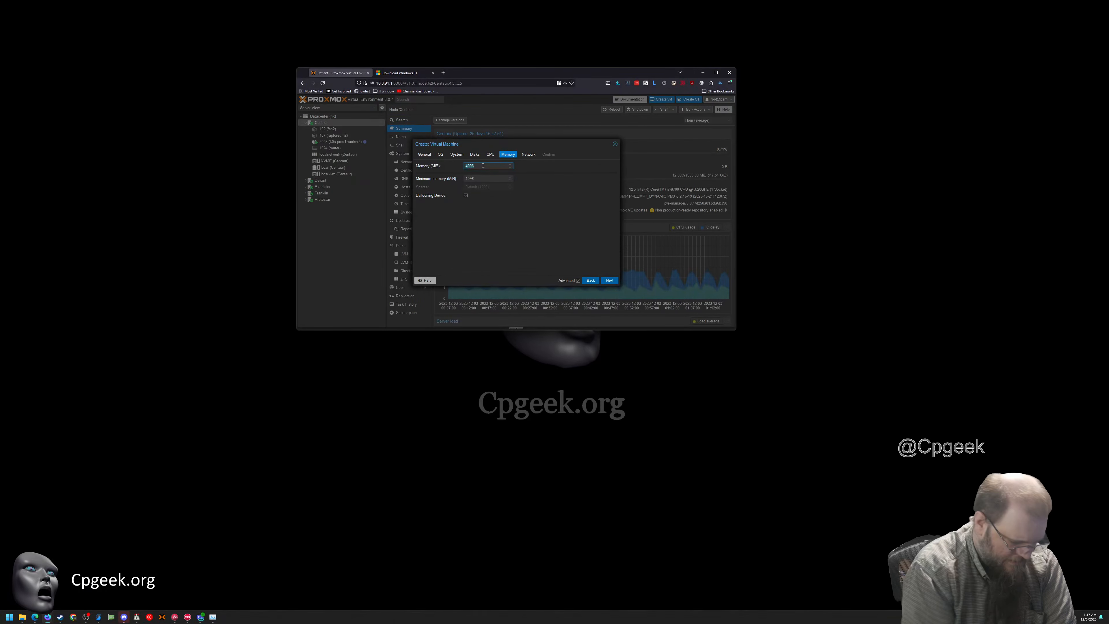
{"action": "type", "text": "8196"}
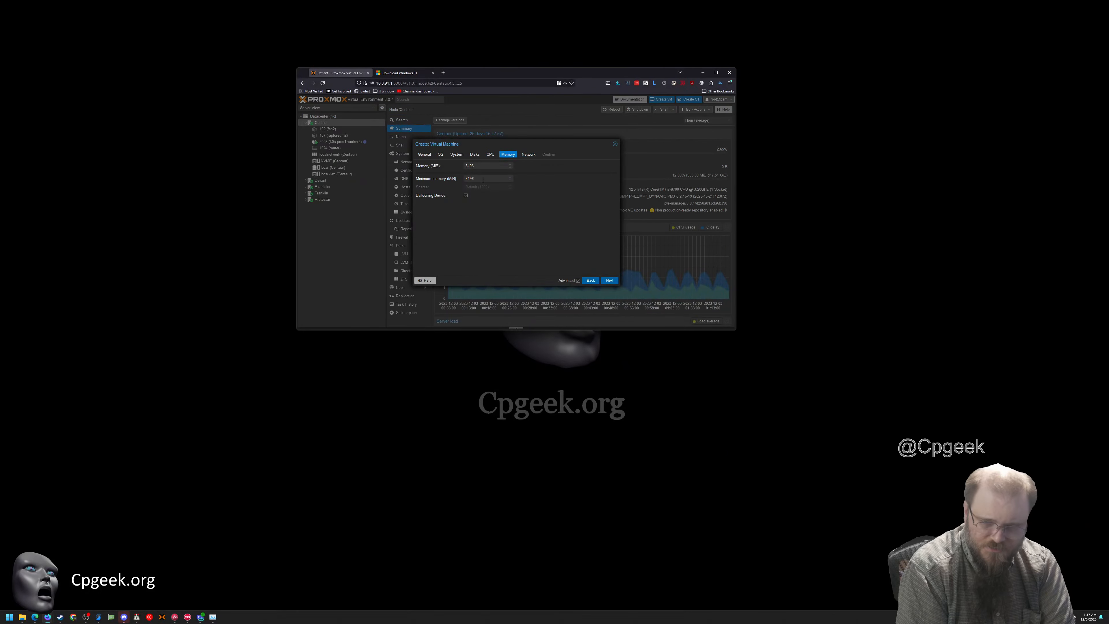
Keep Intel E1000 as the network model and finish creating the virtual machine
{"action": "left_click", "coordinate": [528, 154]}
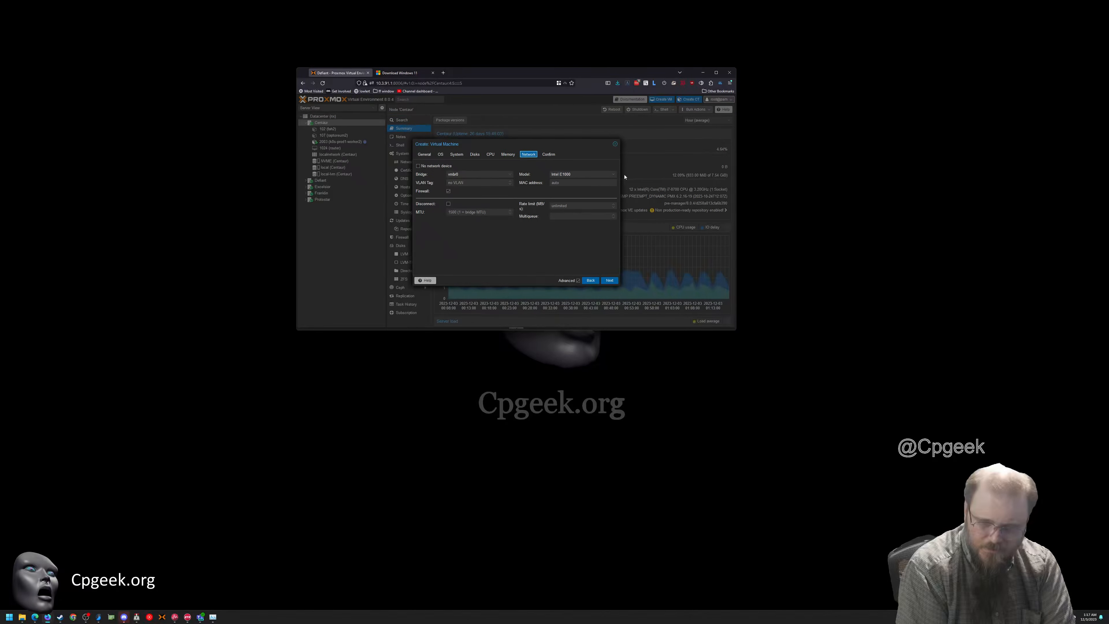
{"action": "left_click", "coordinate": [613, 173]}
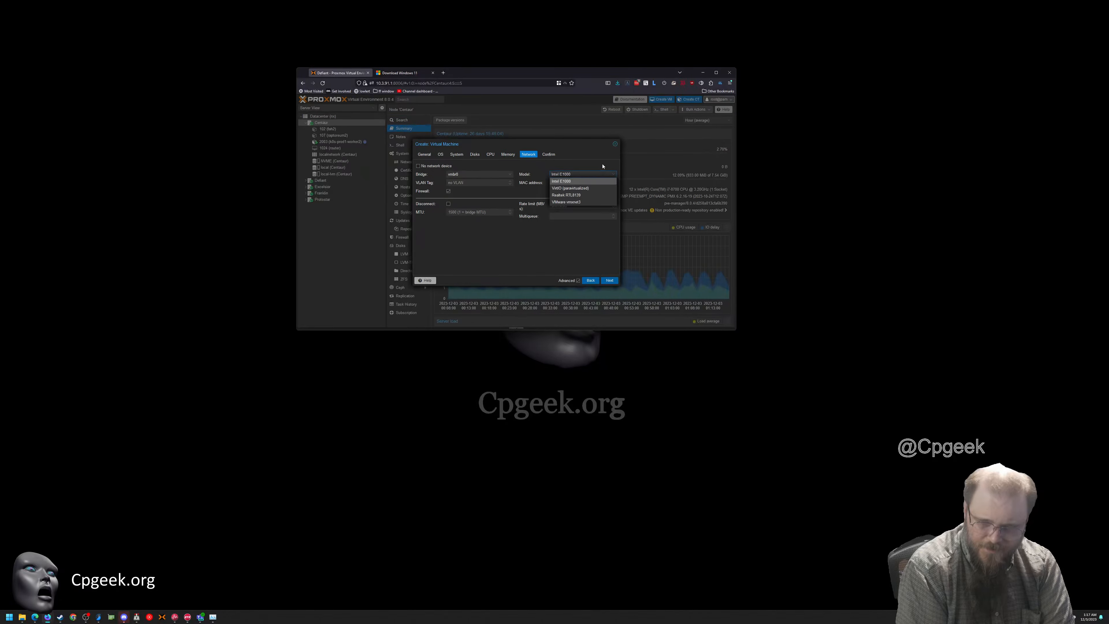
{"action": "left_click", "coordinate": [580, 158]}
{"action": "left_click", "coordinate": [614, 174]}
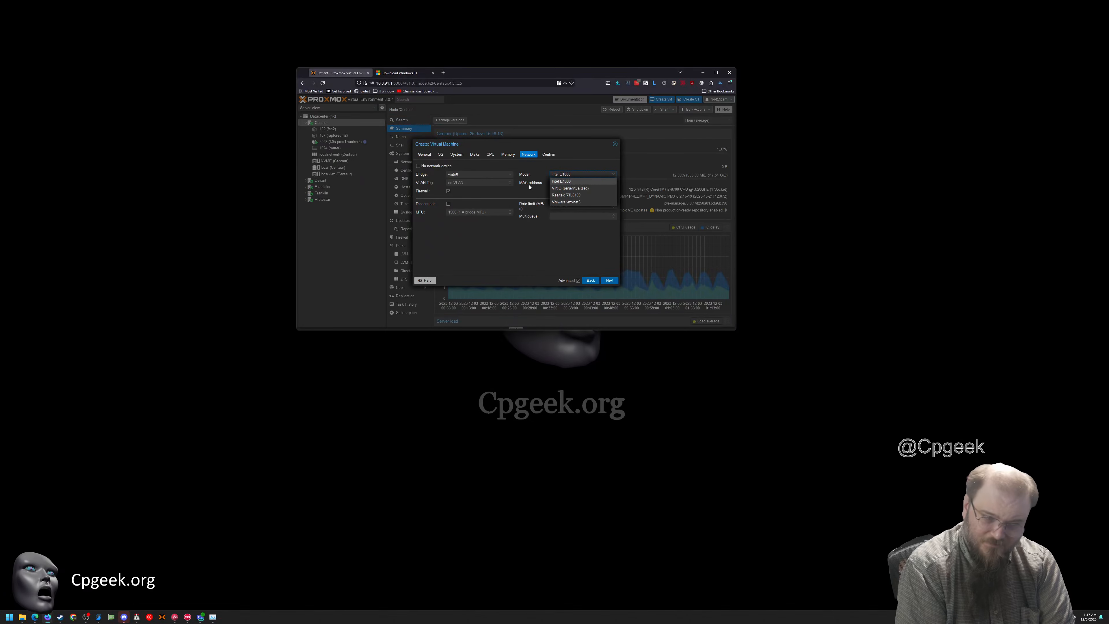
{"action": "key", "text": "Tab"}
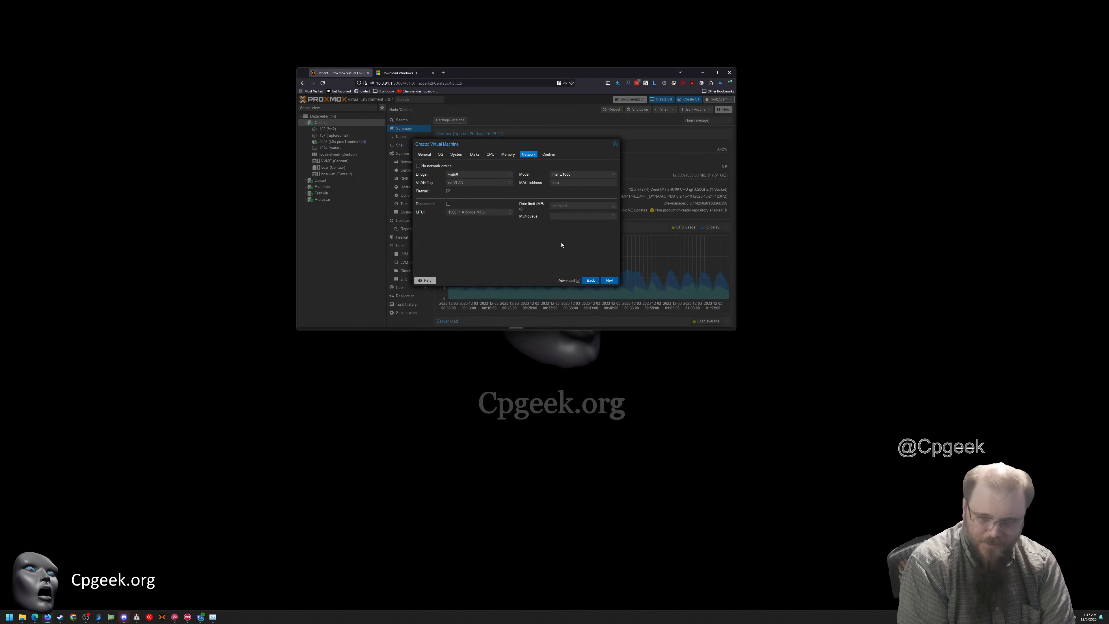
{"action": "left_click", "coordinate": [548, 154]}
{"action": "left_click", "coordinate": [610, 280]}
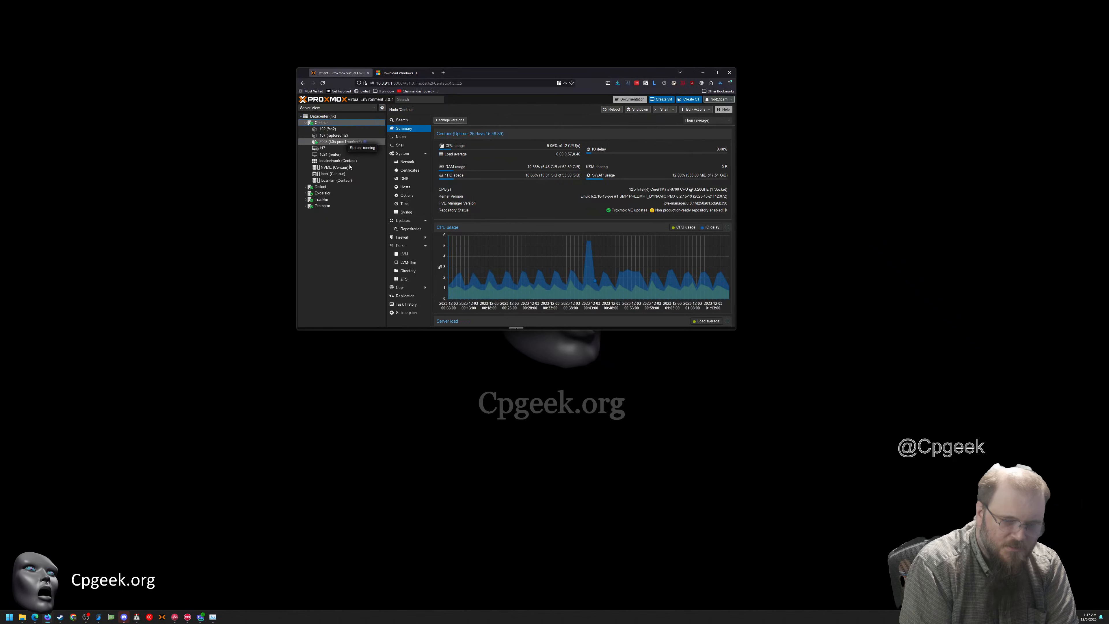
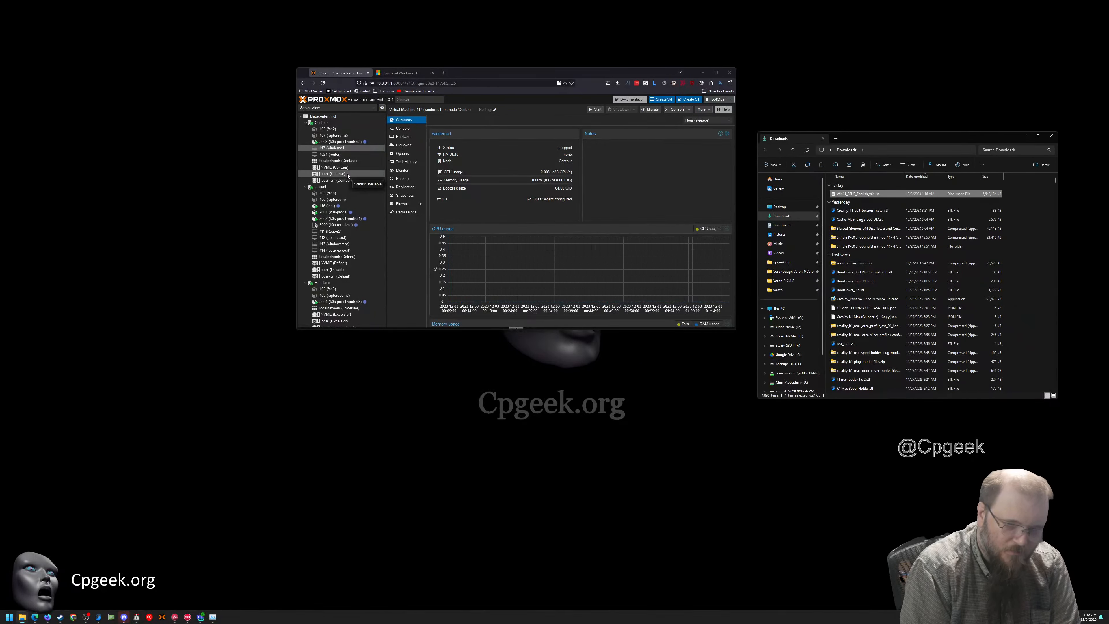
Upload Win11_23H2_English_x64.iso from the Downloads folder to the ISO images of Centaur's local storage, with no hash algorithm
{"action": "left_click", "coordinate": [348, 175]}
{"action": "left_click", "coordinate": [405, 137]}
{"action": "left_click", "coordinate": [440, 120]}
{"action": "left_click", "coordinate": [584, 190]}
{"action": "left_click", "coordinate": [324, 154]}
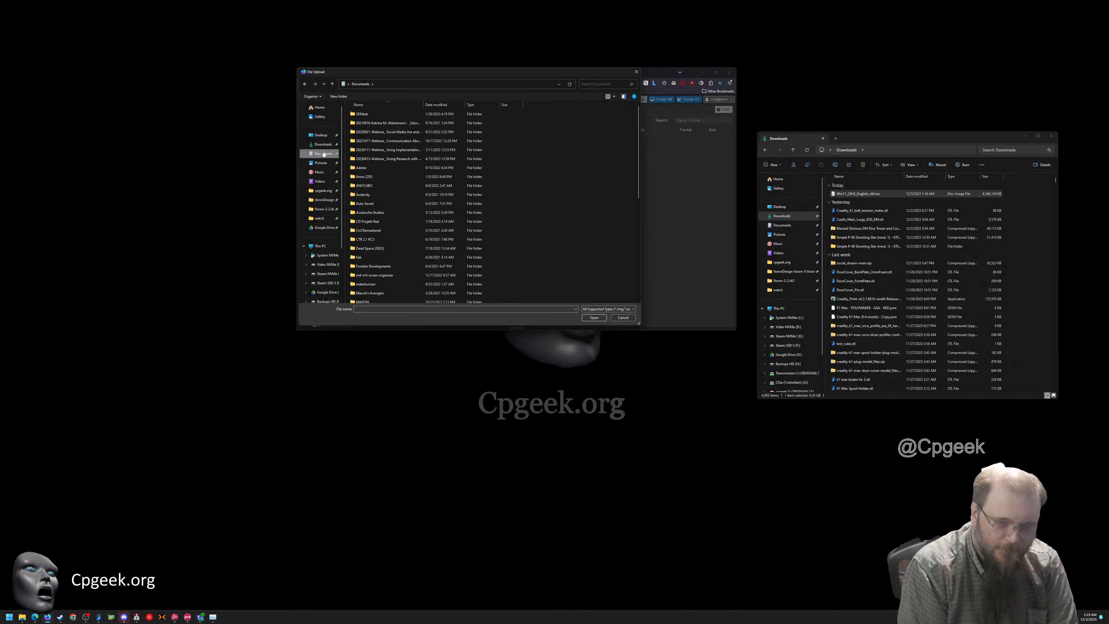
{"action": "left_click", "coordinate": [323, 144]}
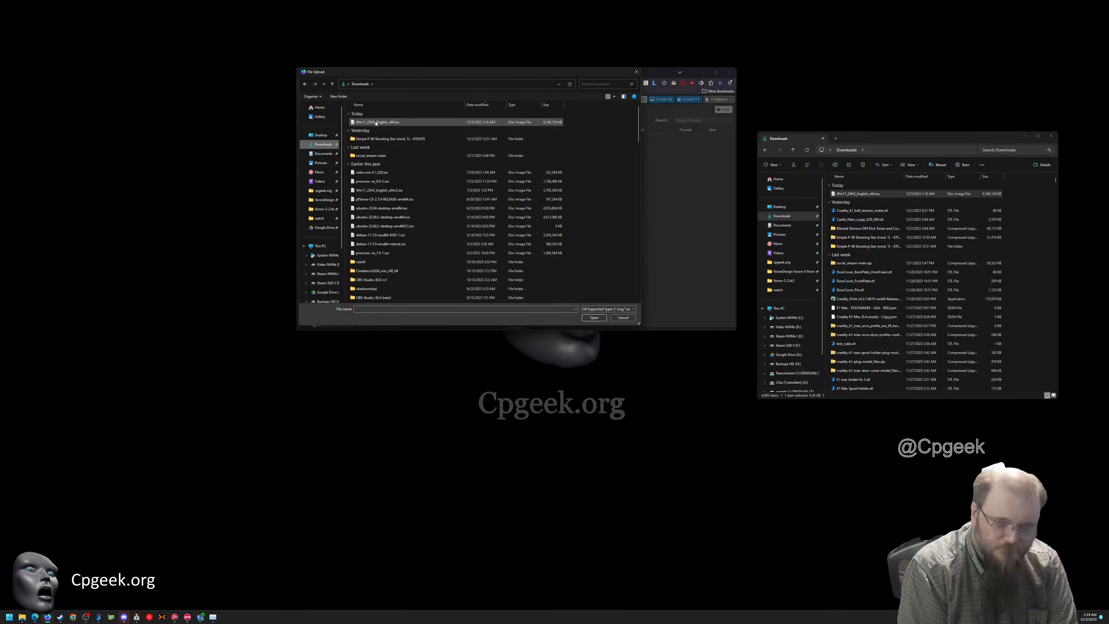
{"action": "double_click", "coordinate": [376, 123]}
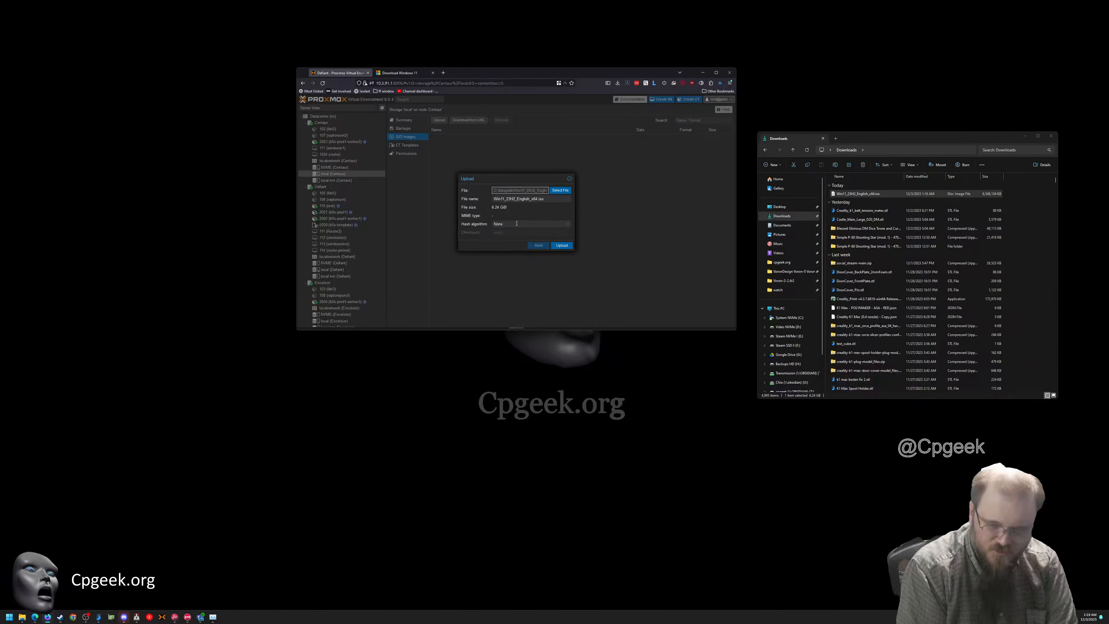
{"action": "left_click", "coordinate": [562, 246]}
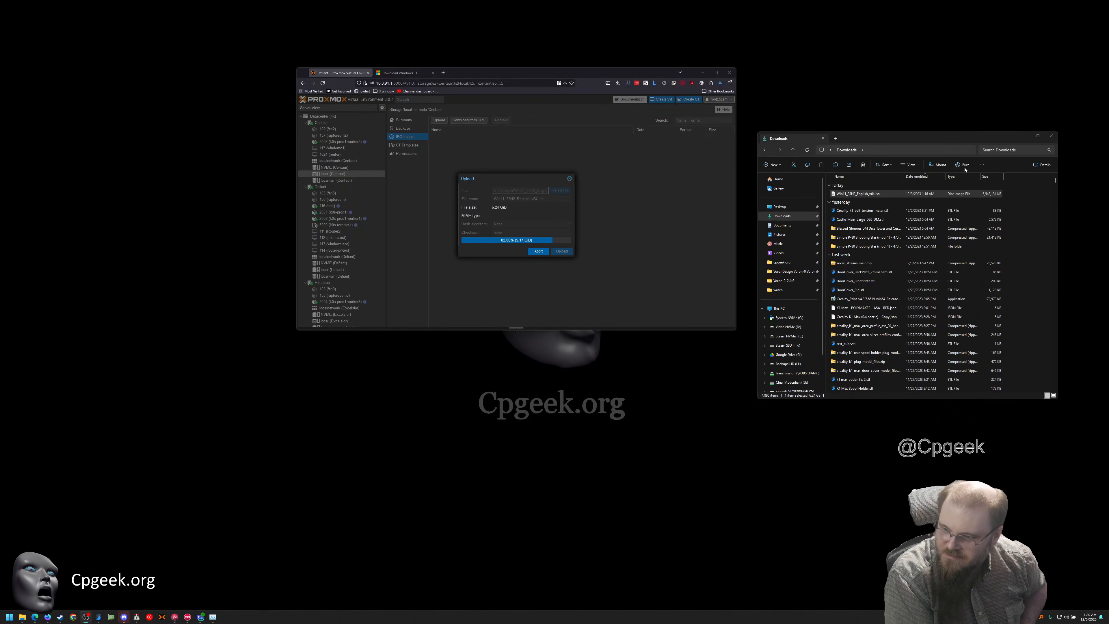
Monitor the ISO copy task's output and status until it finishes, and close the task viewer
{"action": "left_click_drag", "start_coordinate": [930, 139], "coordinate": [1108, 166]}
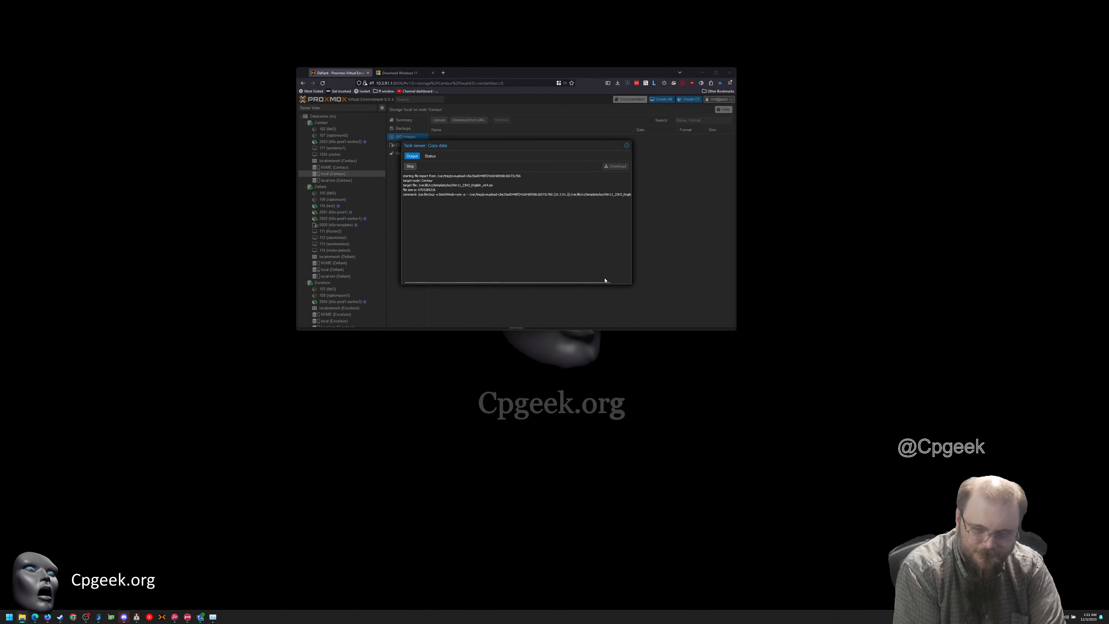
{"action": "left_click_drag", "start_coordinate": [601, 283], "coordinate": [535, 277]}
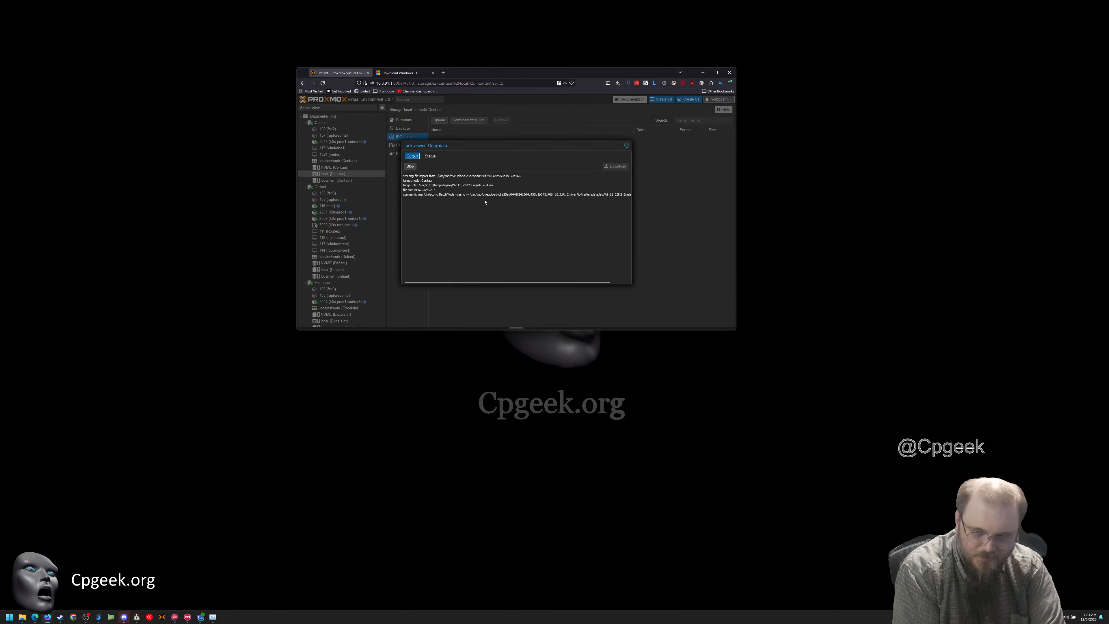
{"action": "left_click", "coordinate": [430, 156]}
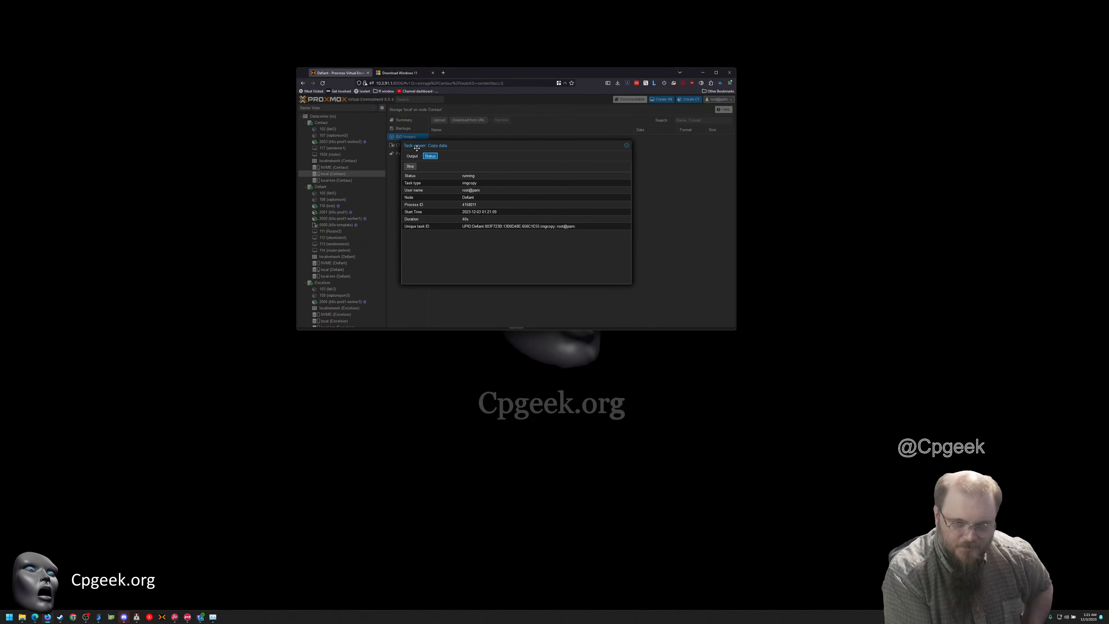
{"action": "left_click", "coordinate": [412, 156]}
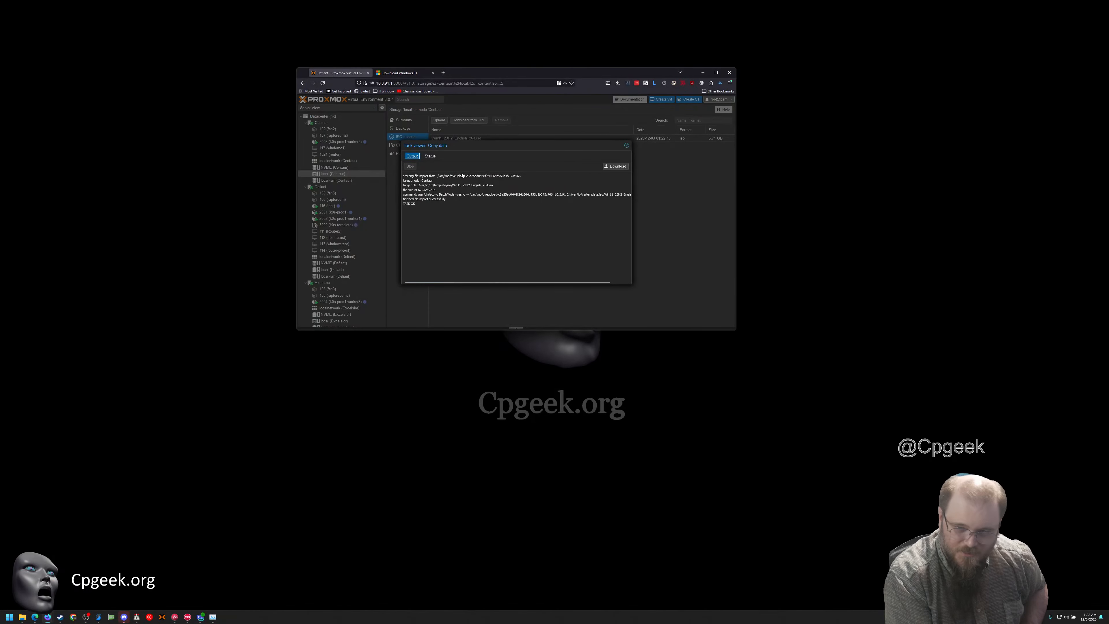
{"action": "left_click", "coordinate": [627, 145]}
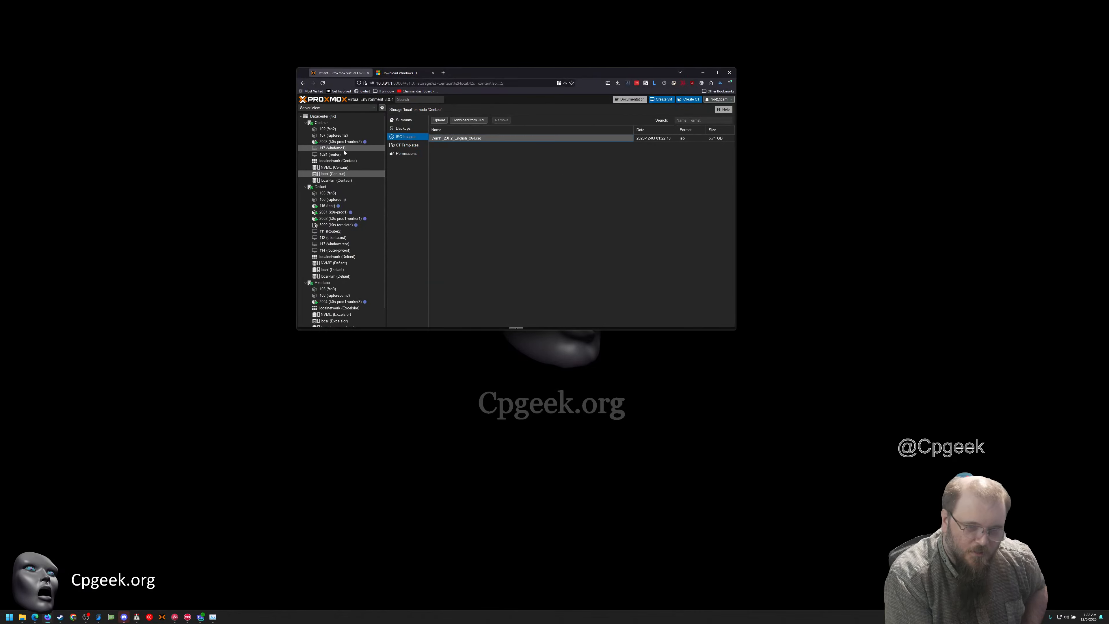
Set virtual machine 117's CD/DVD drive to use Win11_23H2_English_x64.iso from the local storage
{"action": "left_click", "coordinate": [334, 149]}
{"action": "left_click", "coordinate": [403, 137]}
{"action": "double_click", "coordinate": [452, 172]}
{"action": "left_click", "coordinate": [568, 212]}
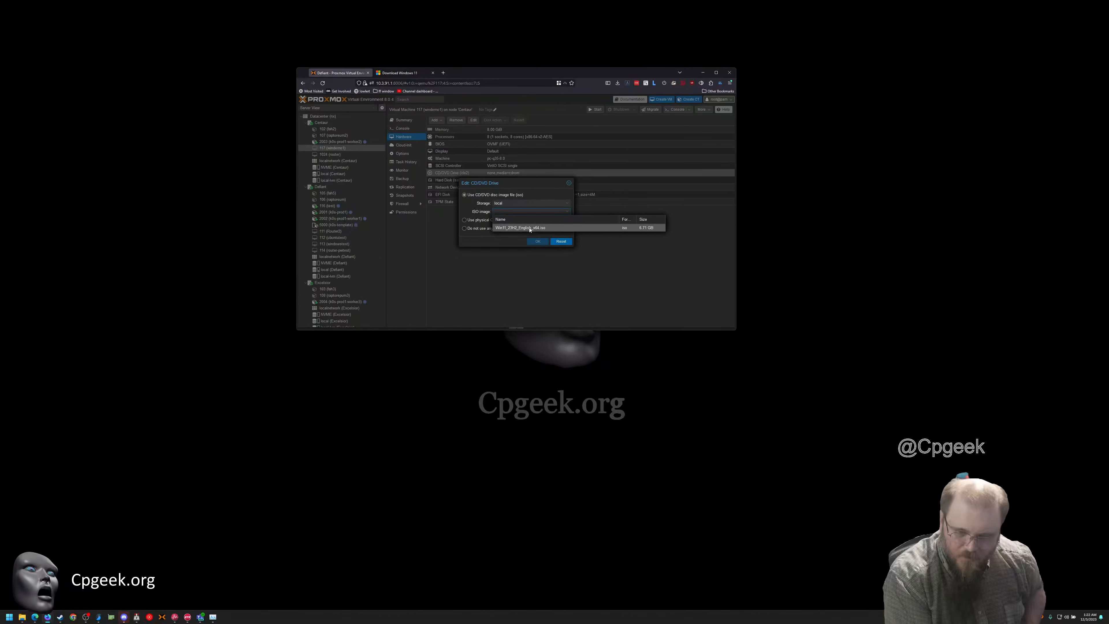
{"action": "left_click", "coordinate": [529, 228]}
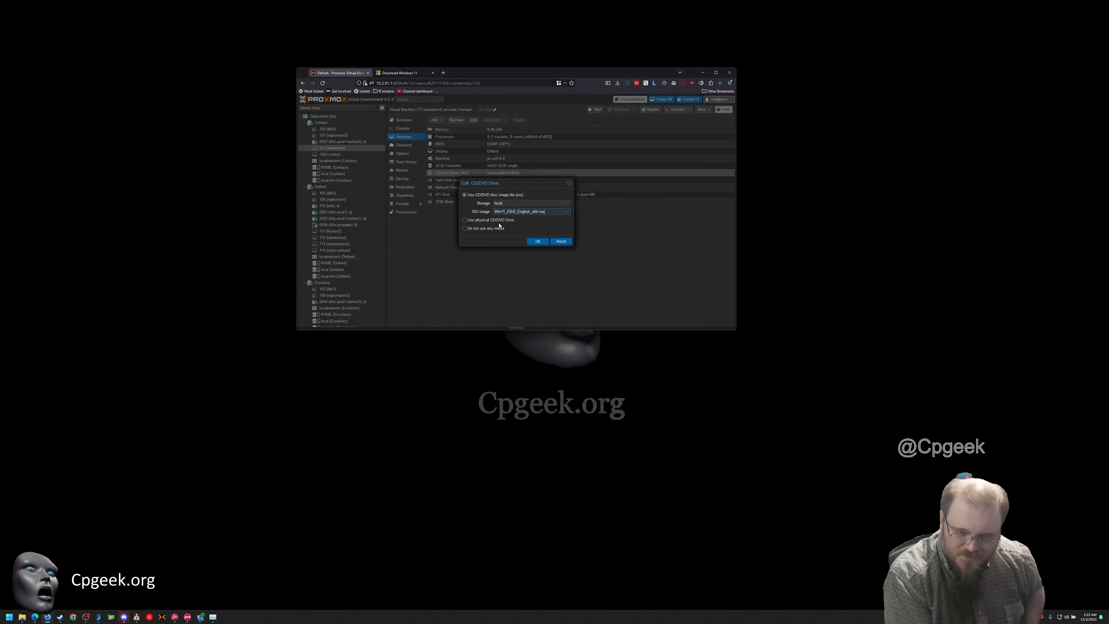
{"action": "left_click", "coordinate": [537, 242]}
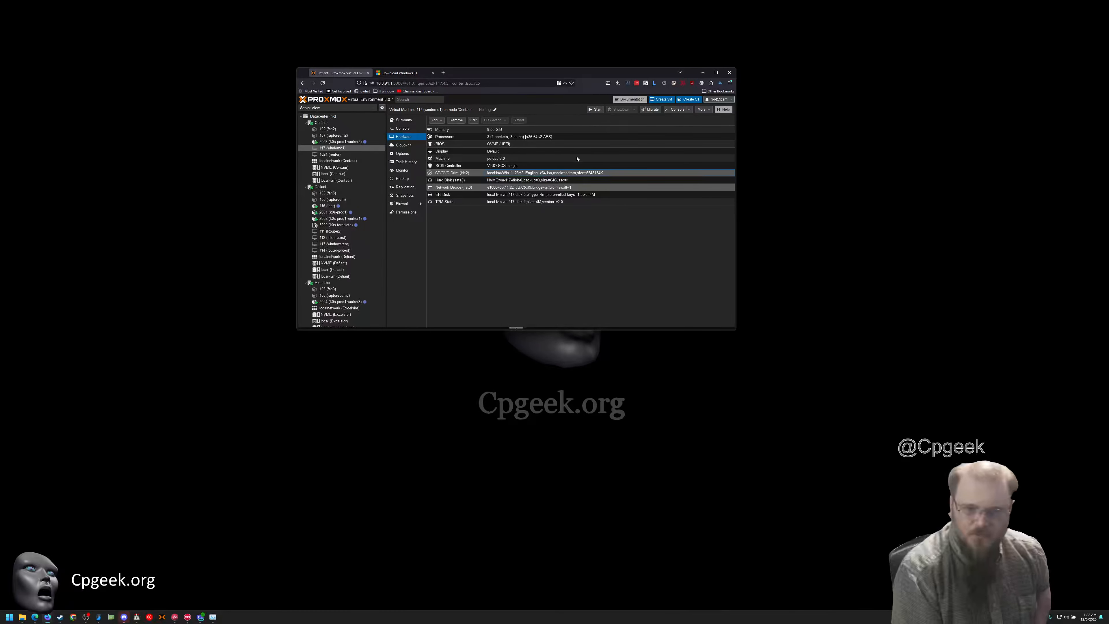
Start virtual machine 117 and show its console in a maximized browser window
{"action": "left_click", "coordinate": [594, 110]}
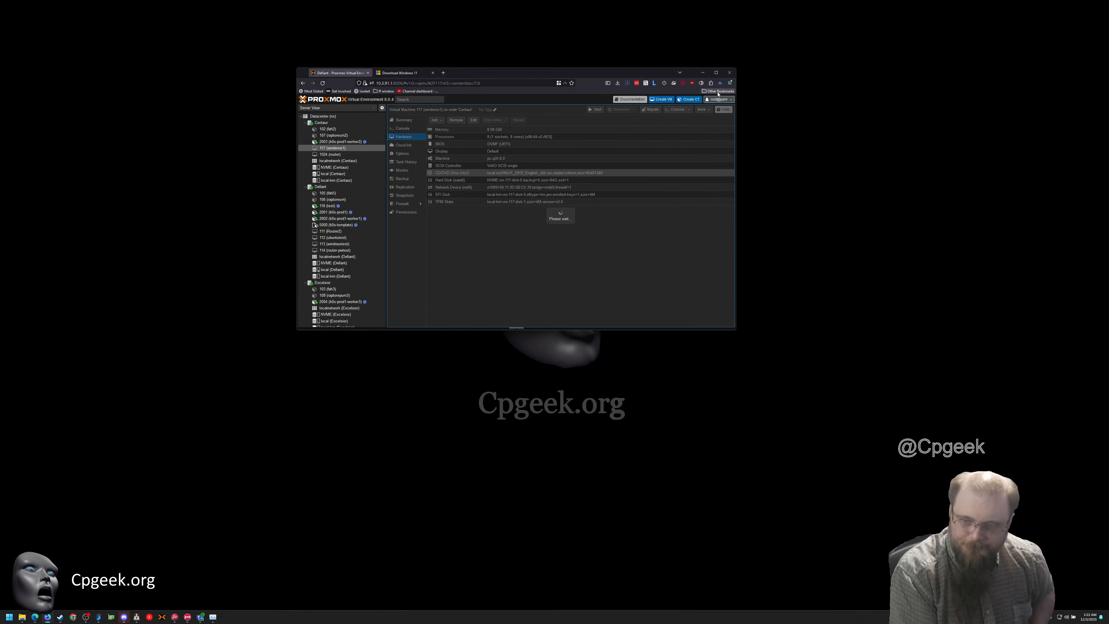
{"action": "left_click", "coordinate": [403, 129]}
{"action": "left_click", "coordinate": [716, 72]}
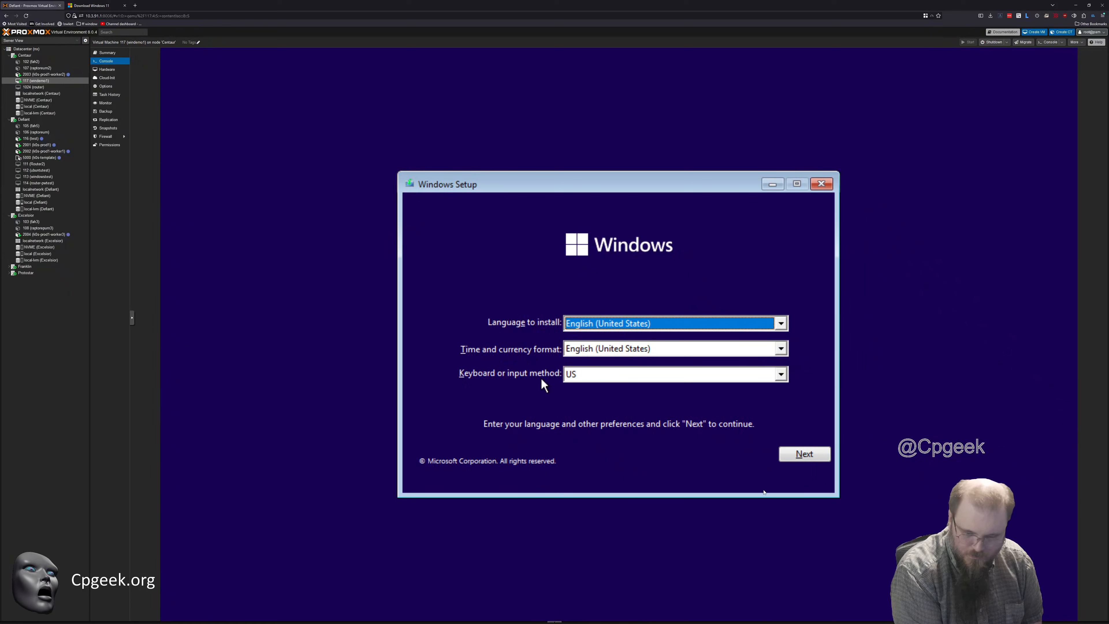
Begin the Windows installation with the default English (United States) and US keyboard settings, and continue without a product key
{"action": "left_click", "coordinate": [789, 457]}
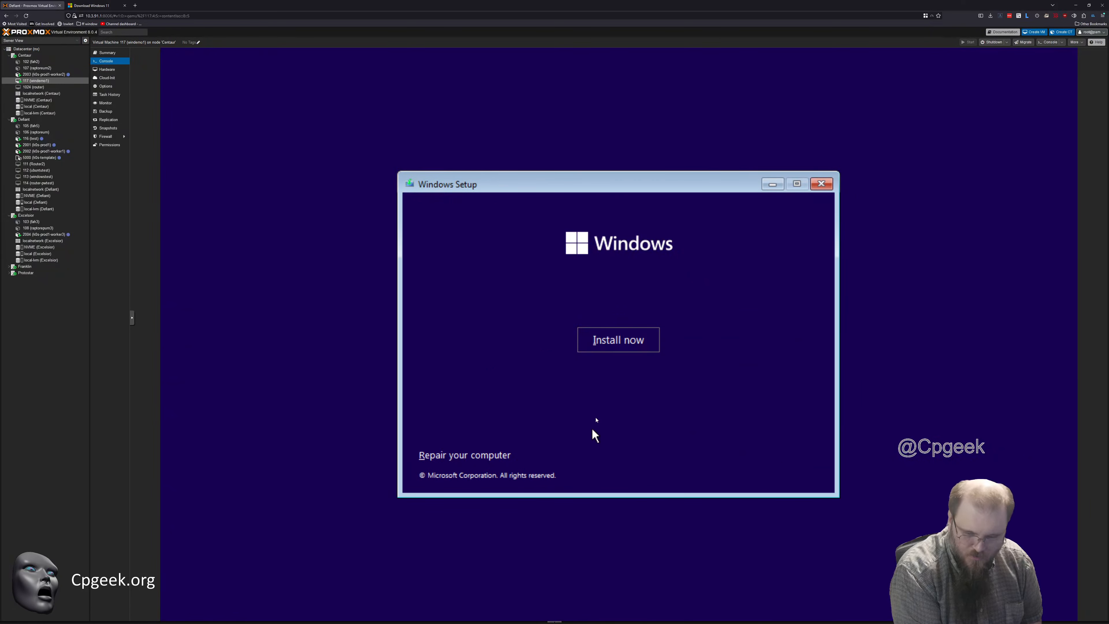
{"action": "left_click", "coordinate": [615, 347]}
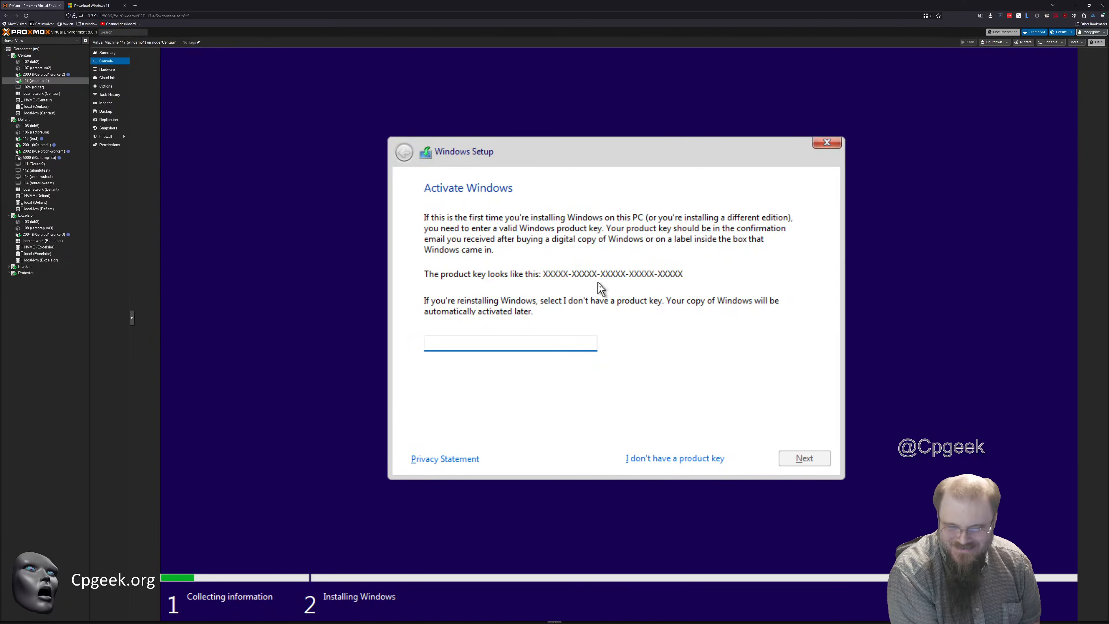
{"action": "left_click", "coordinate": [675, 458]}
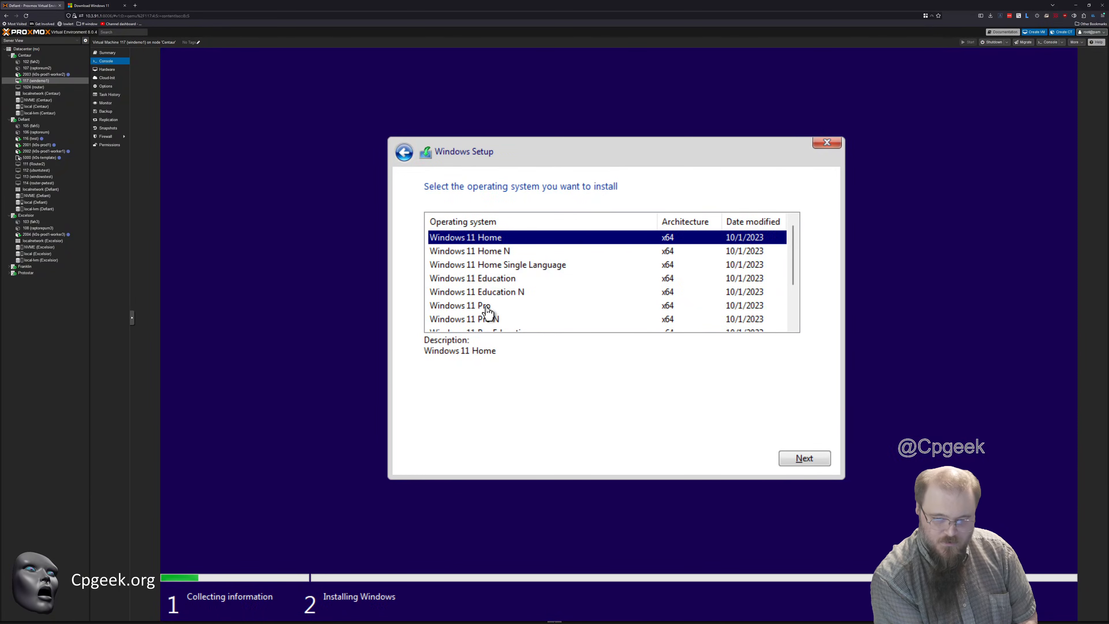
Review the available Windows editions and continue with Windows 11 Pro as the operating system to install
{"action": "left_click", "coordinate": [497, 307]}
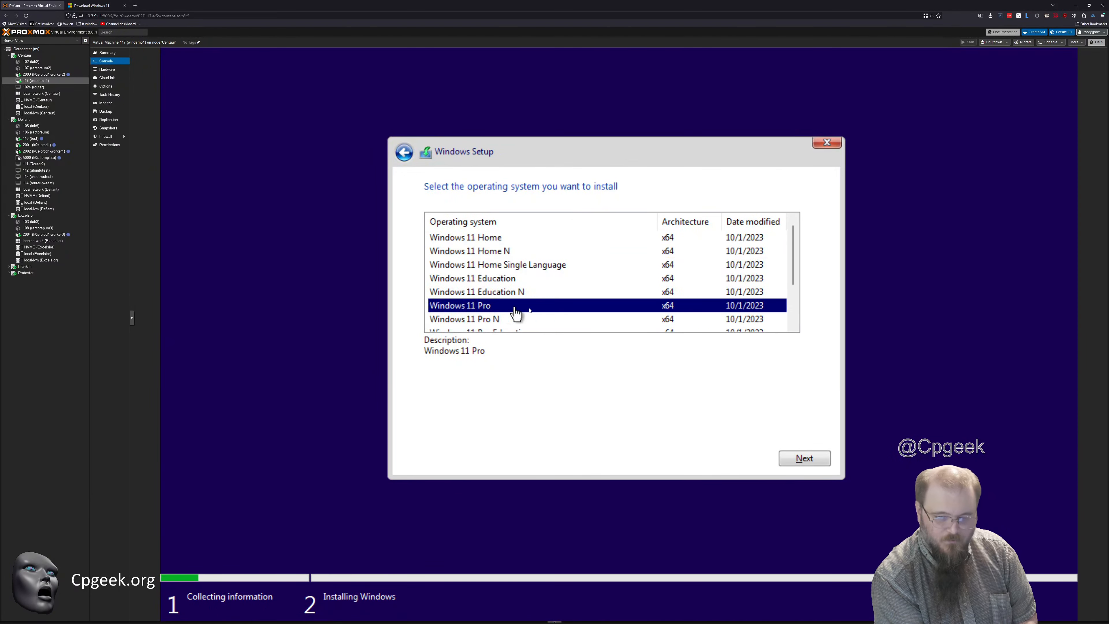
{"action": "scroll", "coordinate": [515, 312], "scroll_direction": "down", "scroll_amount": 2}
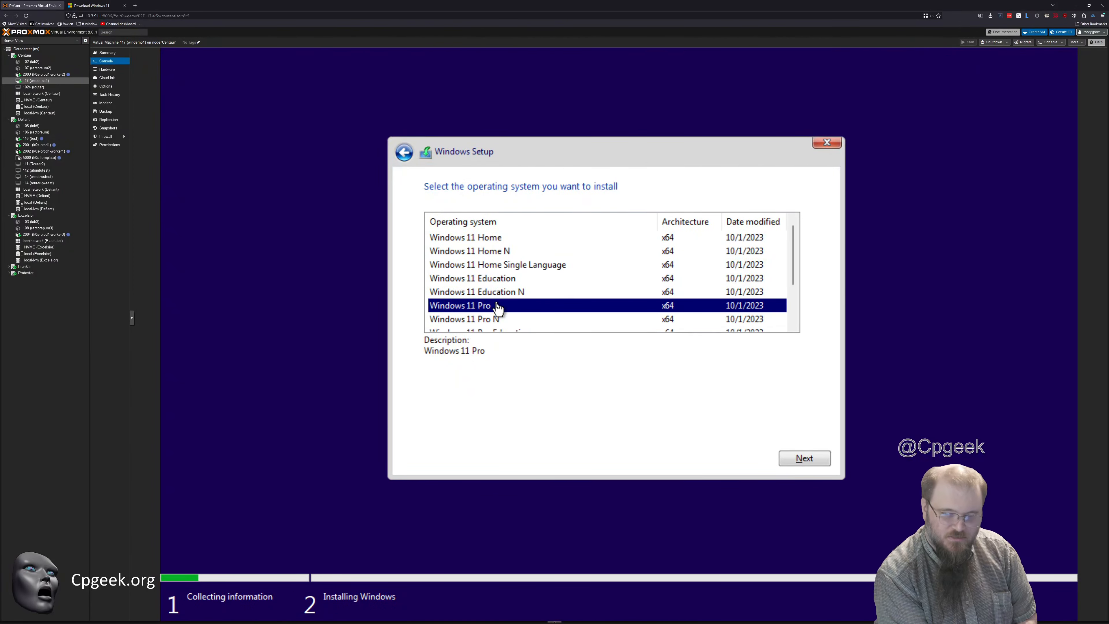
{"action": "scroll", "coordinate": [497, 310], "scroll_direction": "up", "scroll_amount": 2}
{"action": "scroll", "coordinate": [541, 291], "scroll_direction": "down", "scroll_amount": 2}
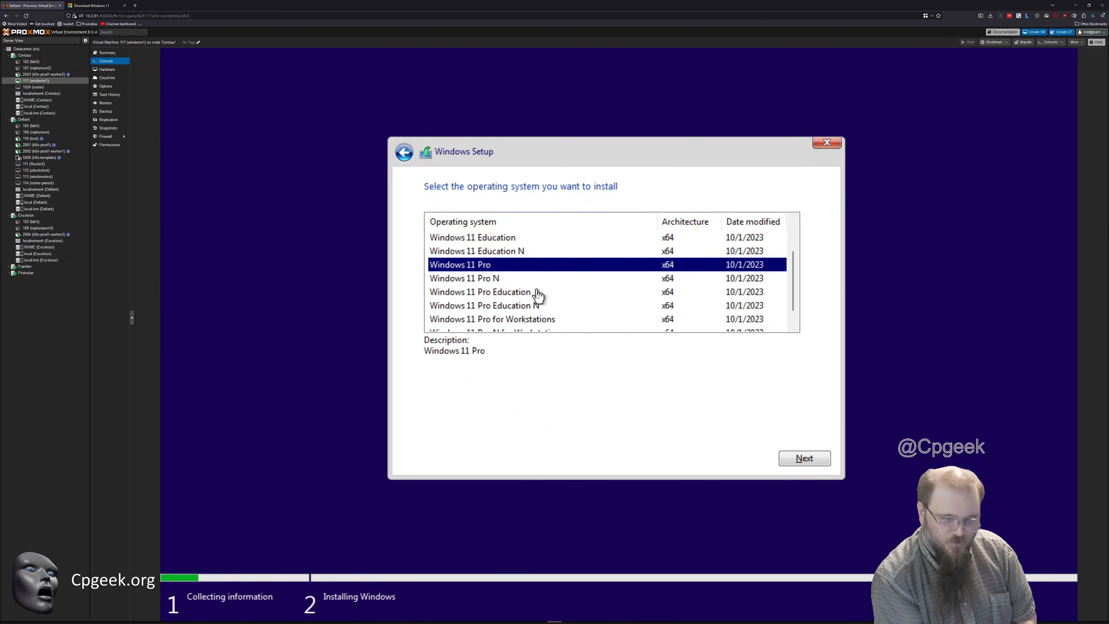
{"action": "scroll", "coordinate": [536, 300], "scroll_direction": "up", "scroll_amount": 2}
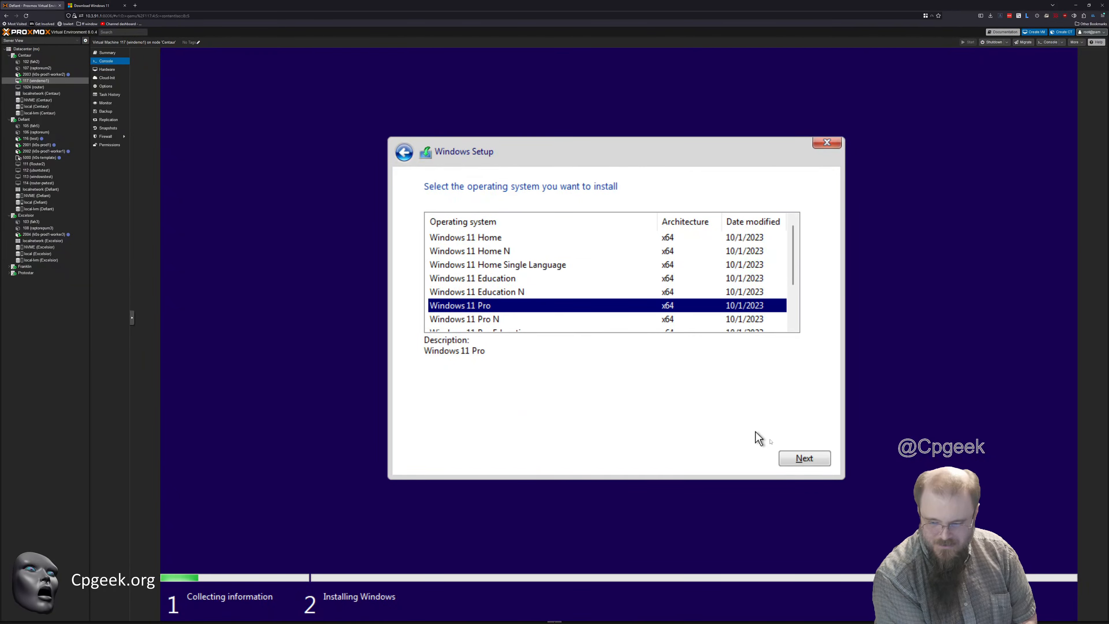
{"action": "left_click", "coordinate": [805, 458]}
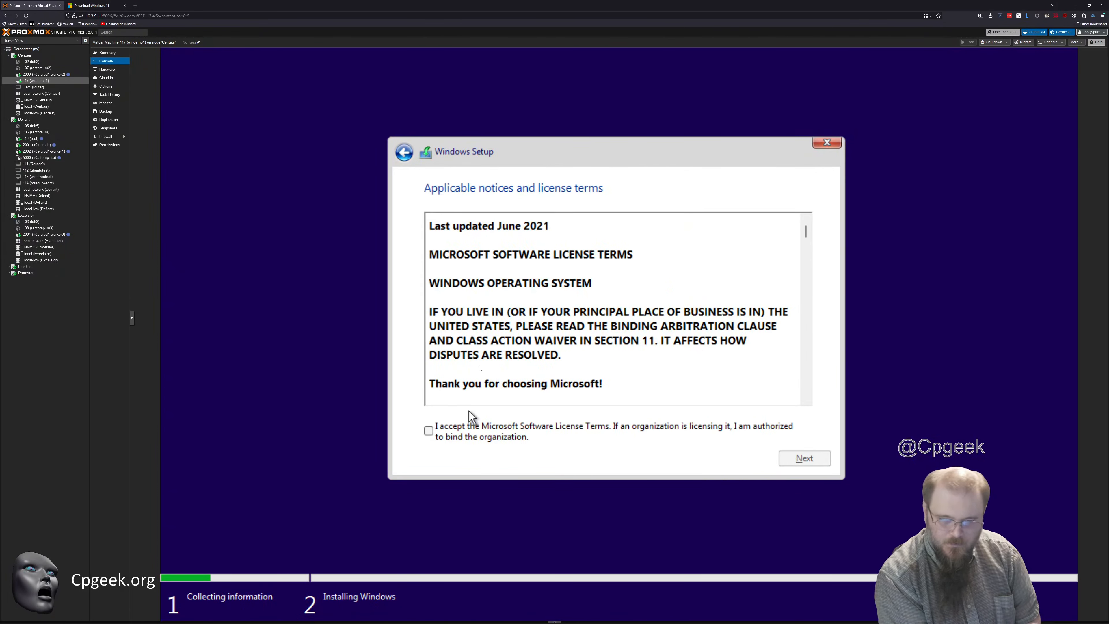
Accept the Microsoft Software License Terms and choose the custom installation type to install Windows
{"action": "left_click", "coordinate": [429, 431]}
{"action": "left_click", "coordinate": [804, 458]}
{"action": "left_click", "coordinate": [567, 292]}
{"action": "left_click", "coordinate": [805, 459]}
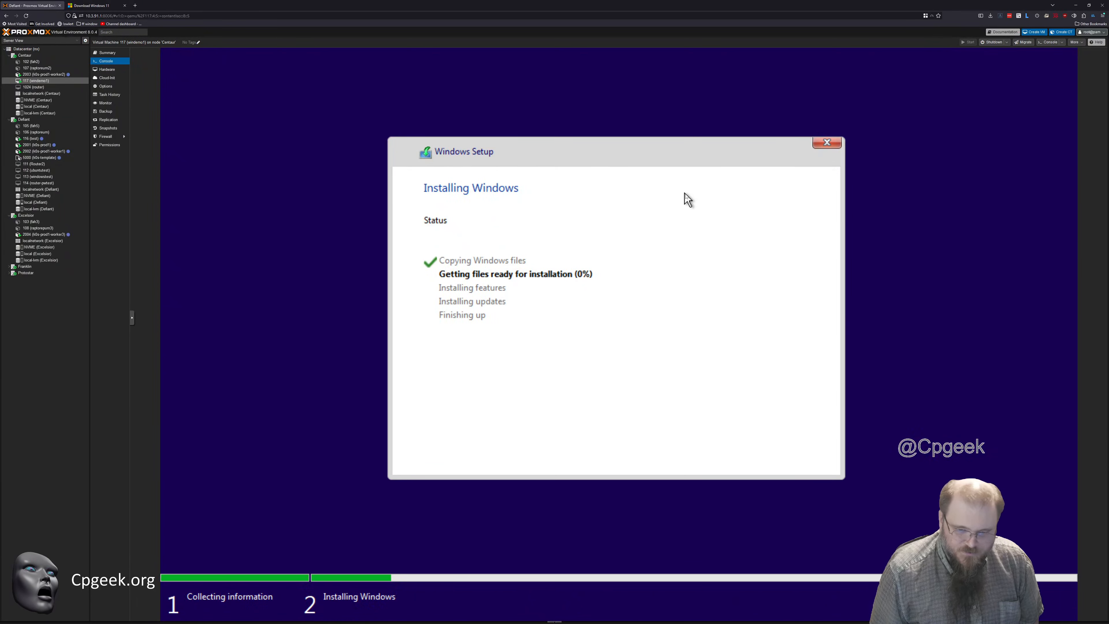
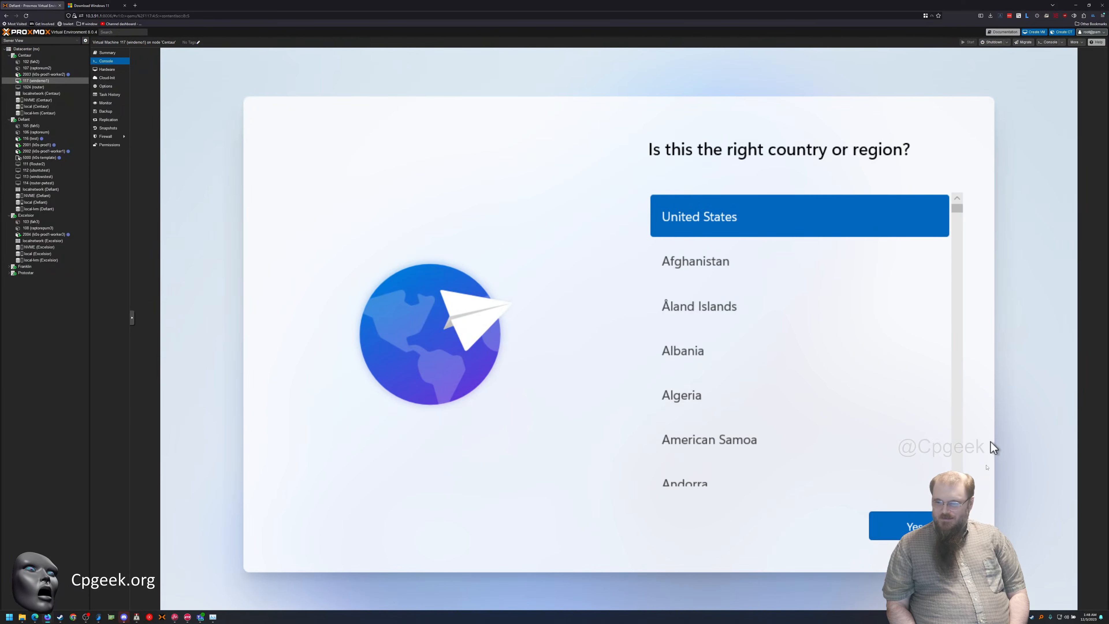
Accept United States as the country or region in the Windows 11 setup
{"action": "left_click", "coordinate": [899, 526]}
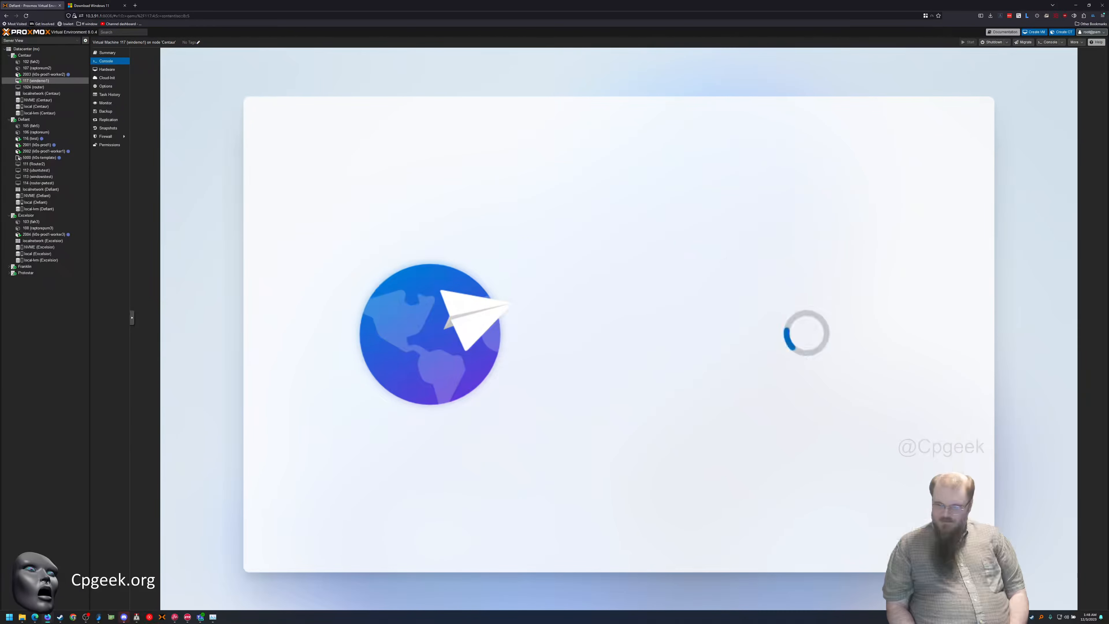
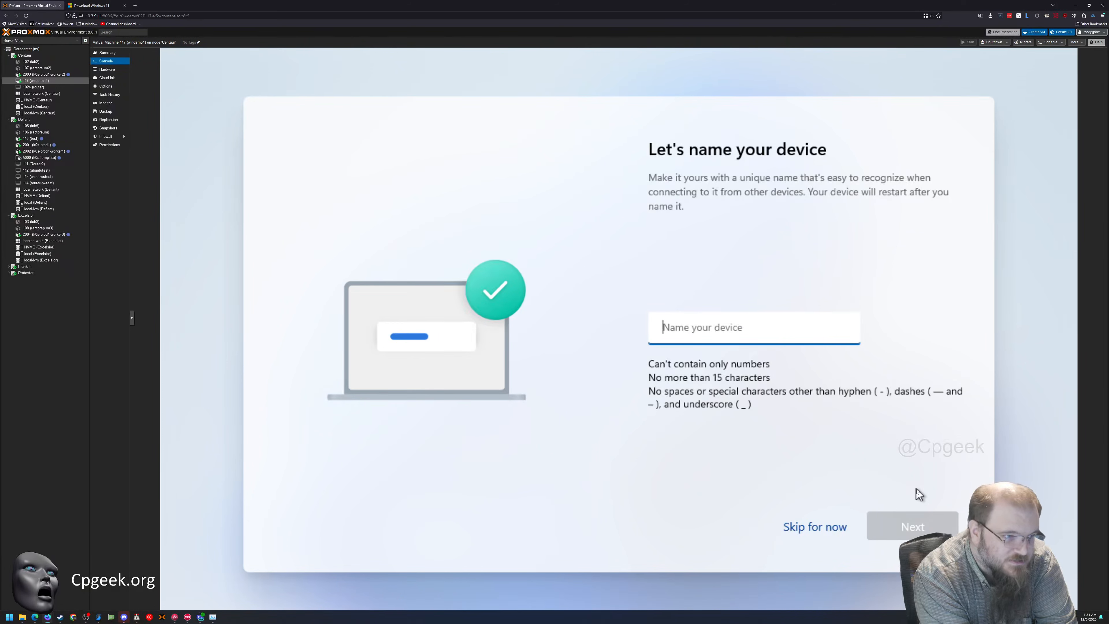
Name the Windows device windemo1 and continue the setup
{"action": "type", "text": "windemo1"}
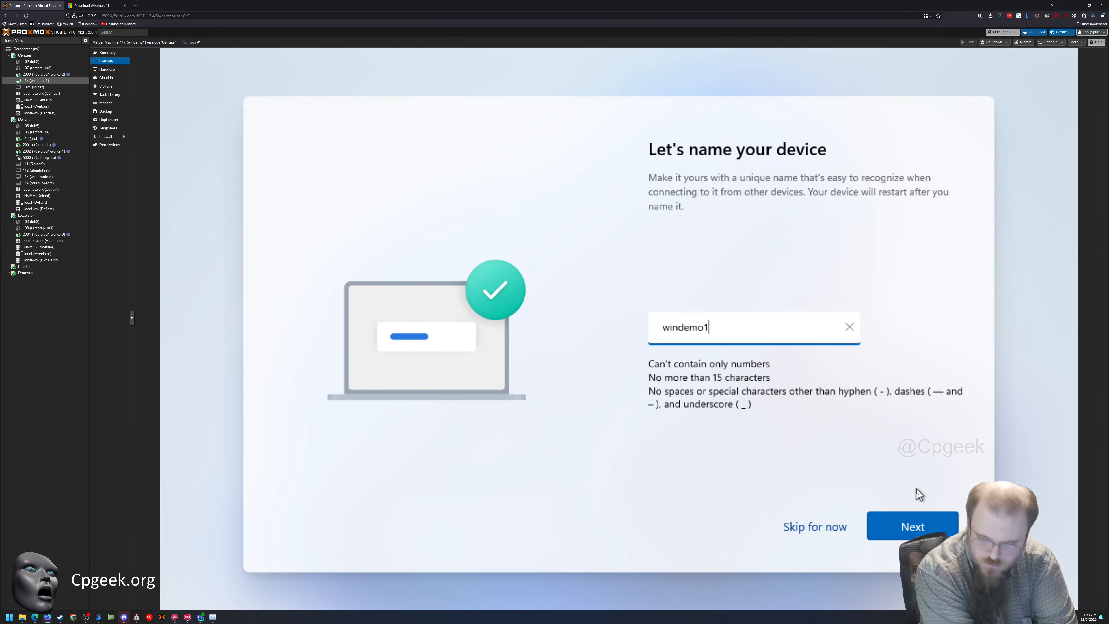
{"action": "left_click", "coordinate": [915, 524]}
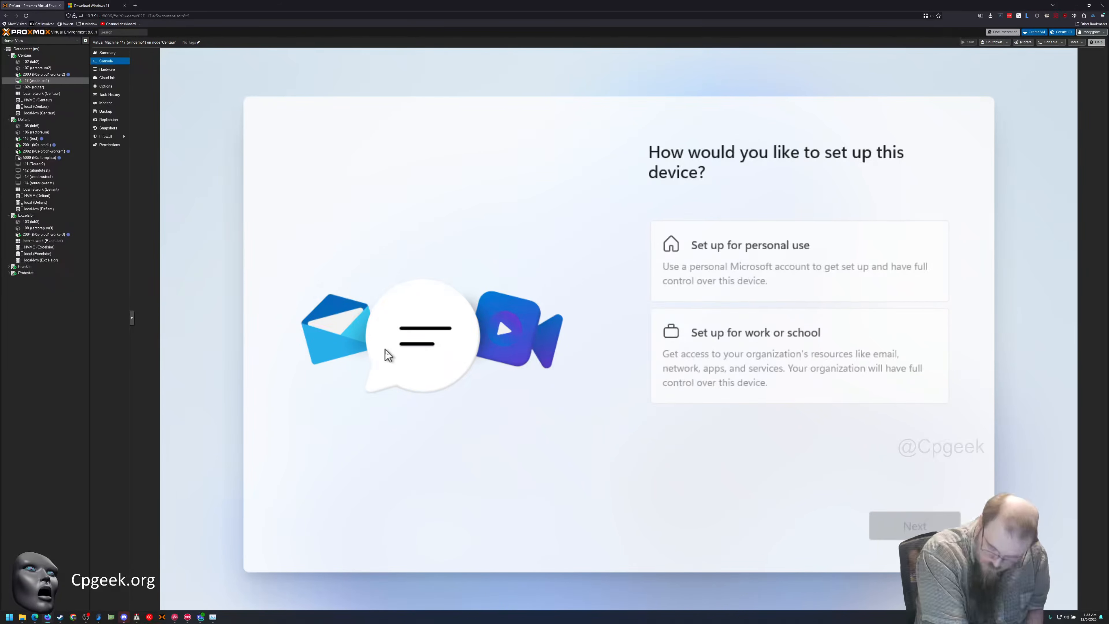
Set up the device for work or school, choosing Domain join instead from the sign-in options
{"action": "left_click", "coordinate": [755, 333]}
{"action": "left_click", "coordinate": [895, 525]}
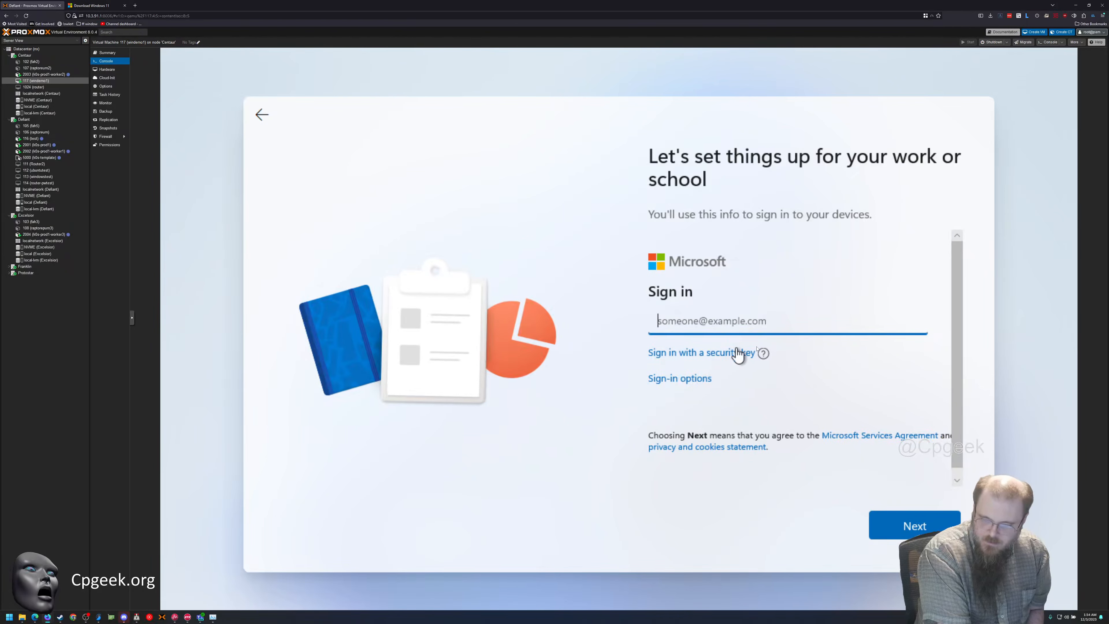
{"action": "left_click", "coordinate": [679, 378]}
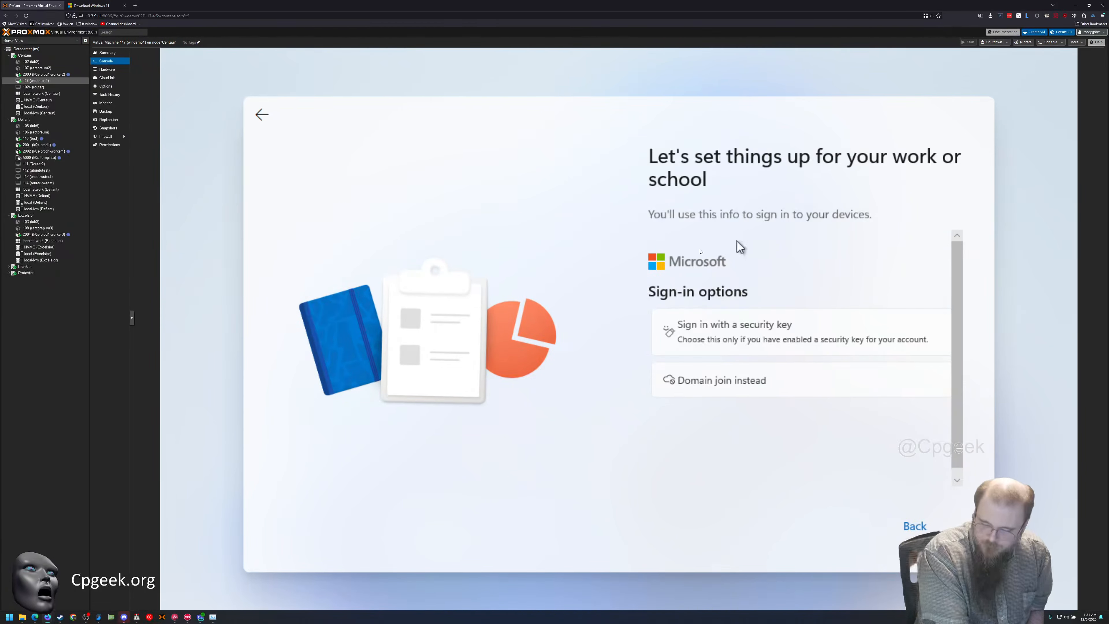
{"action": "left_click", "coordinate": [722, 380]}
Enter the local account's user name, then create and confirm the account password
{"action": "type", "text": "Cpgeek"}
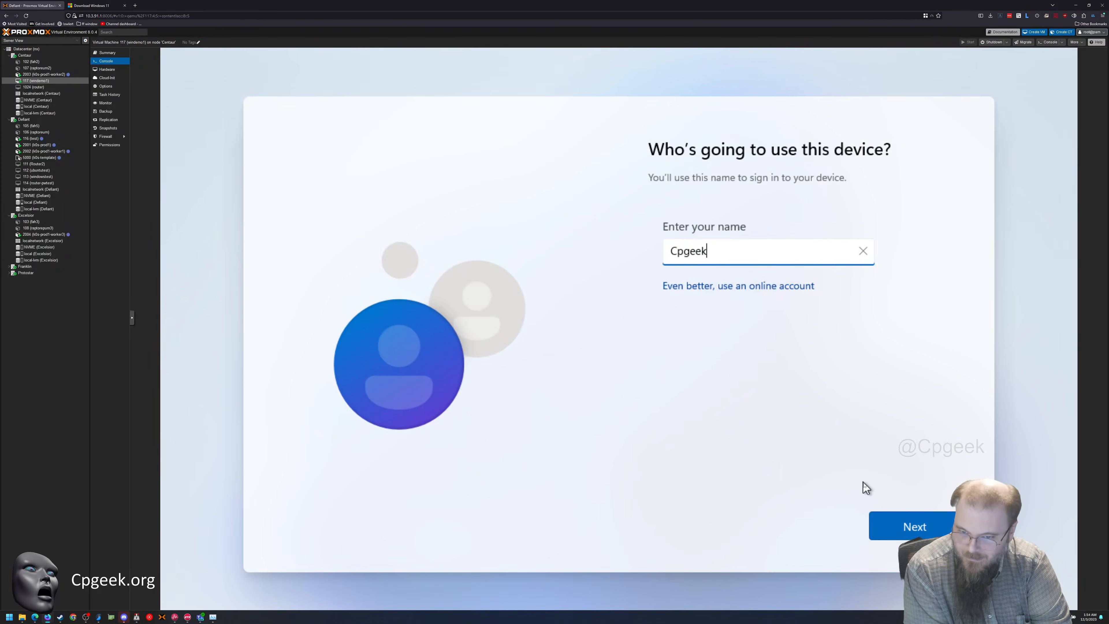
{"action": "left_click", "coordinate": [914, 527]}
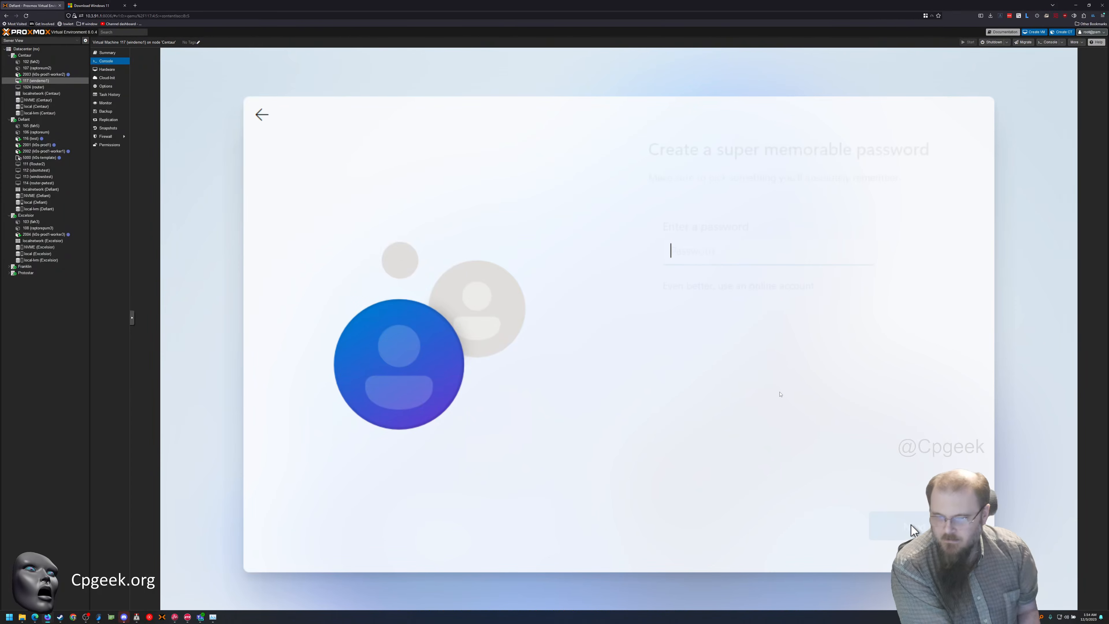
{"action": "left_click", "coordinate": [746, 262]}
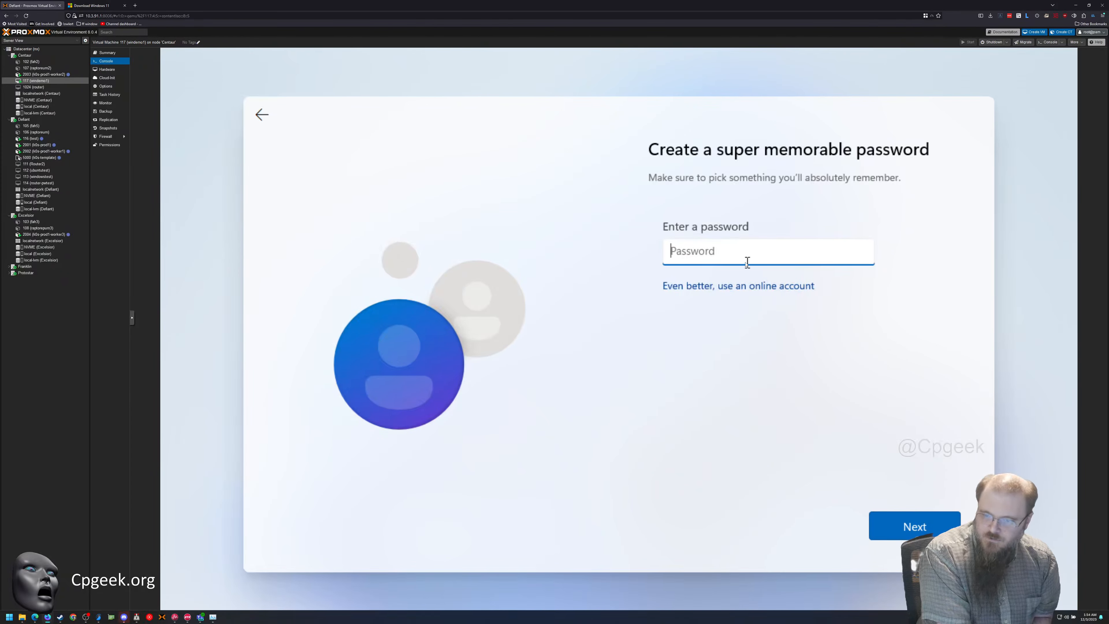
{"action": "type", "text": "••••••••••"}
{"action": "left_click", "coordinate": [898, 520]}
{"action": "type", "text": "••••••••••"}
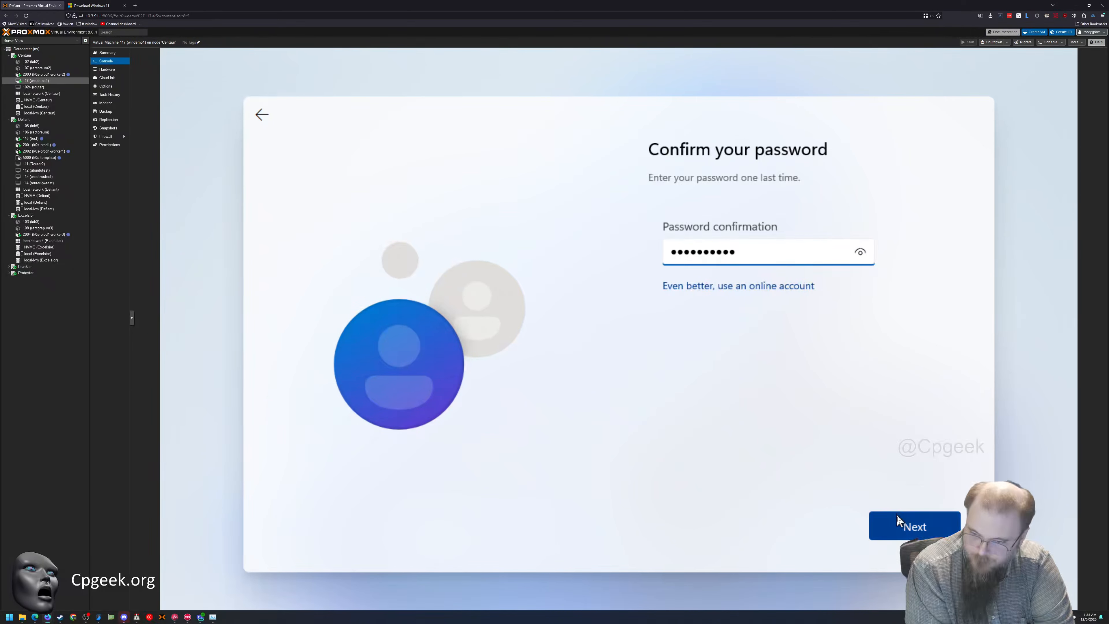
{"action": "left_click", "coordinate": [898, 523]}
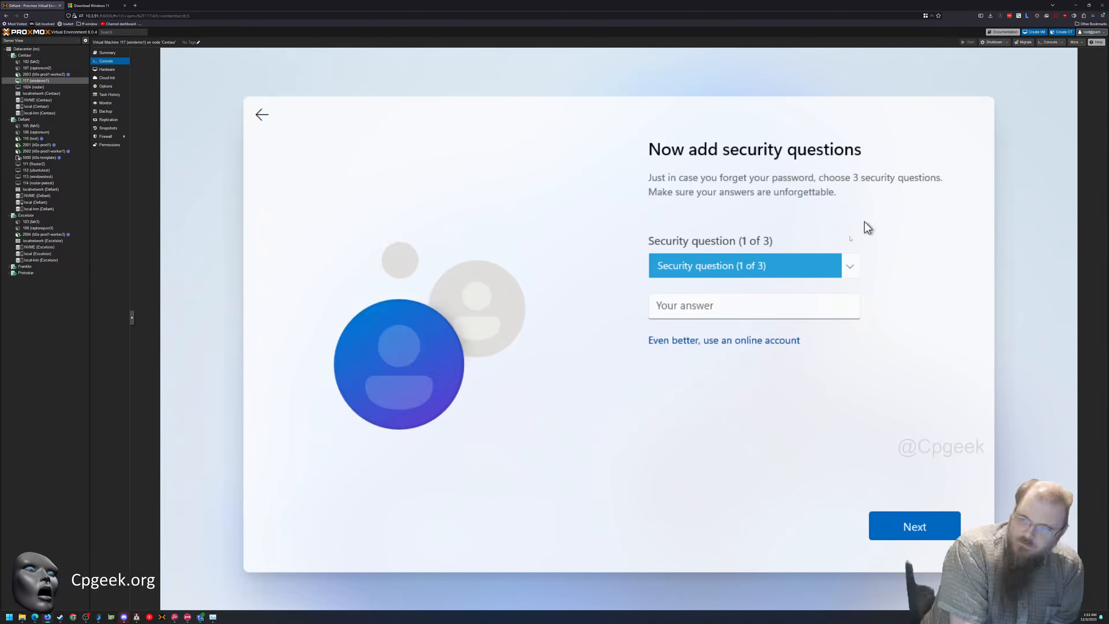
Choose the first security question for the local account and submit its answer
{"action": "left_click", "coordinate": [820, 264]}
{"action": "left_click", "coordinate": [768, 293]}
{"action": "left_click", "coordinate": [751, 305]}
{"action": "left_click", "coordinate": [899, 523]}
Select the birth-city question as the second security question and submit a random string of characters as its answer
{"action": "left_click", "coordinate": [768, 265]}
{"action": "left_click", "coordinate": [738, 293]}
{"action": "left_click", "coordinate": [738, 294]}
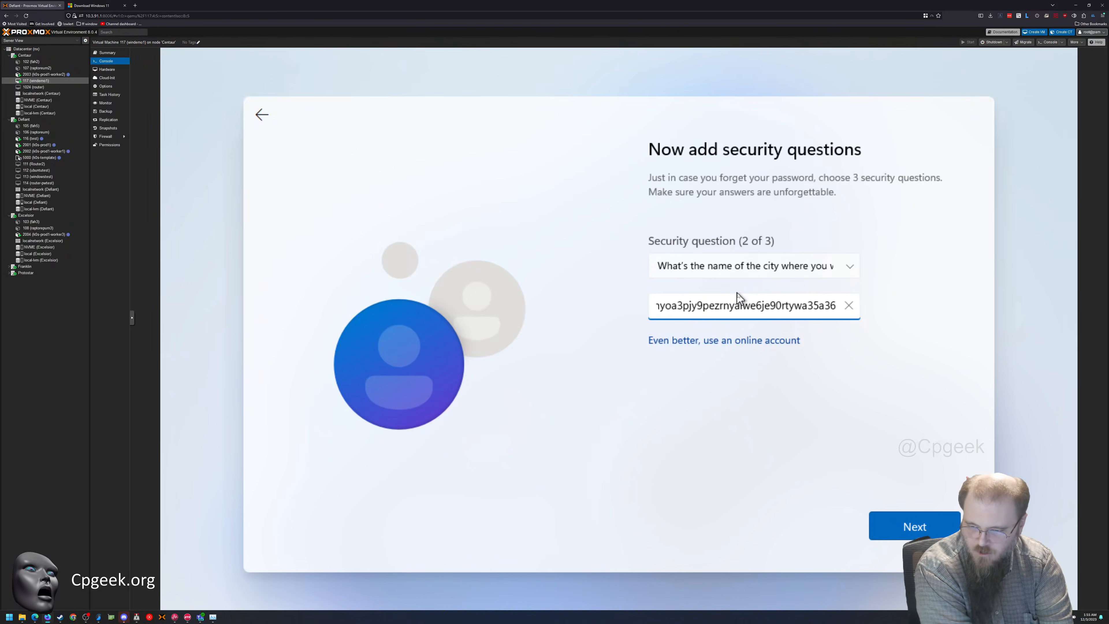
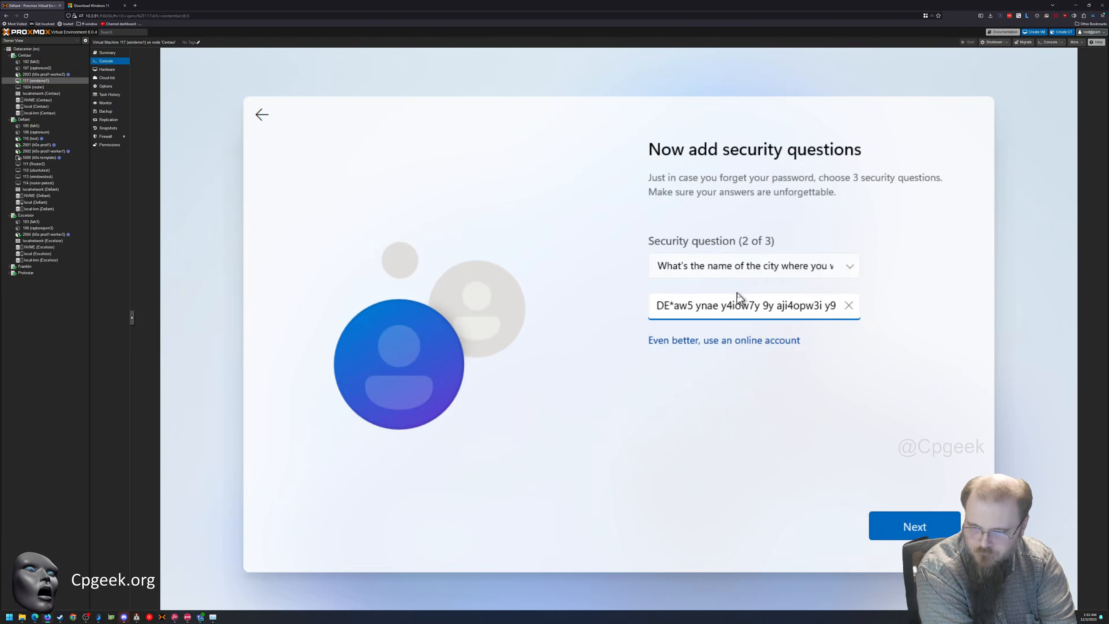
{"action": "left_click", "coordinate": [915, 527]}
Select the first-school-attended question as the third security question and submit a random string of characters as its answer
{"action": "left_click", "coordinate": [765, 267]}
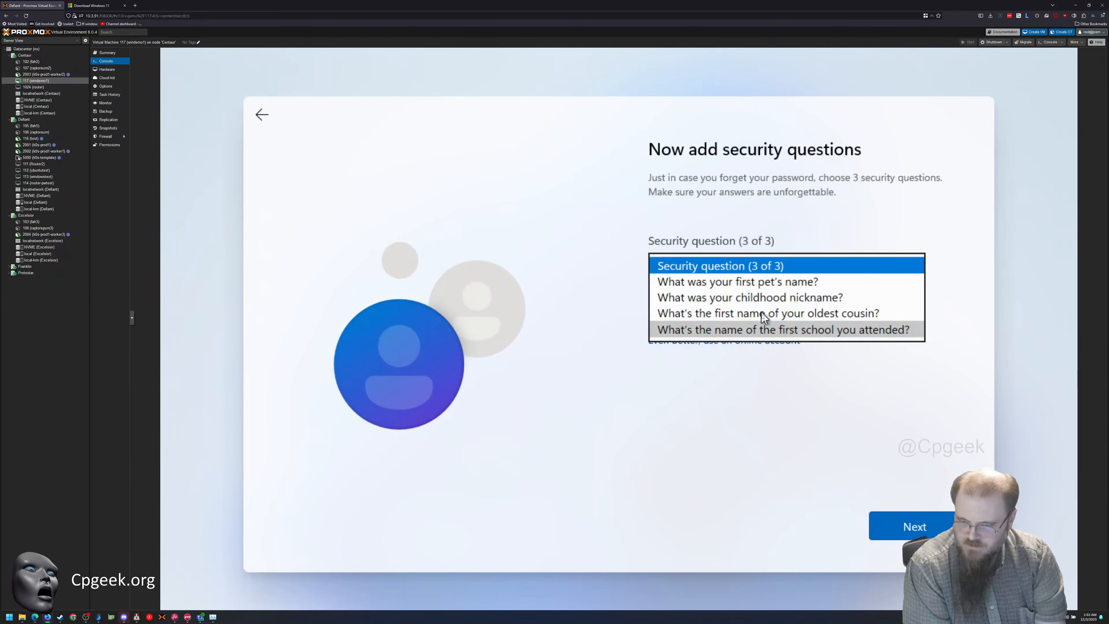
{"action": "left_click", "coordinate": [777, 330]}
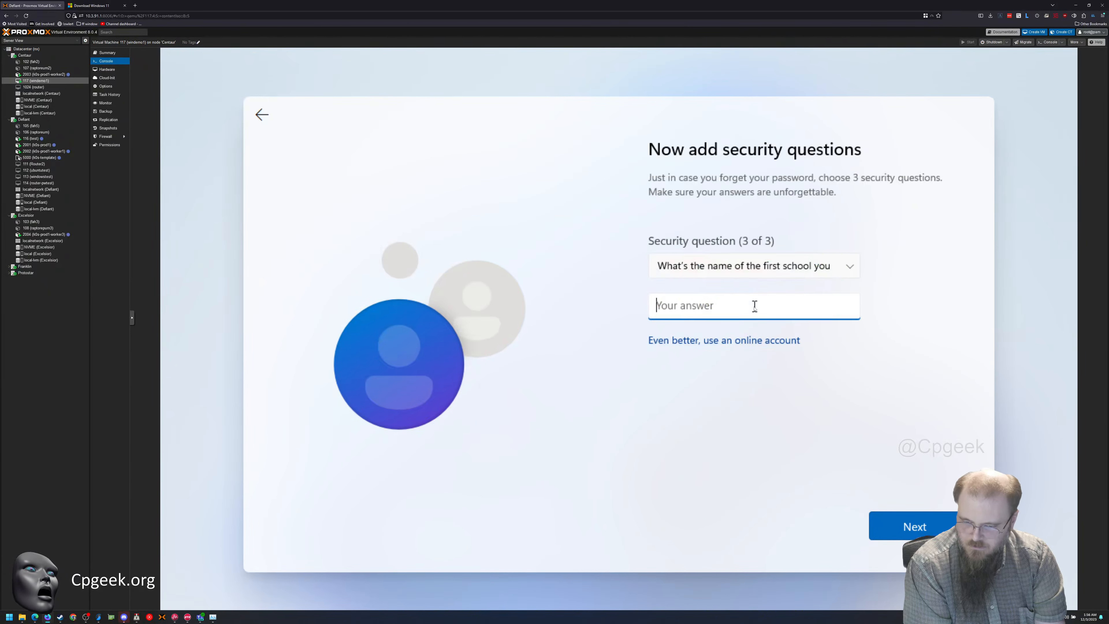
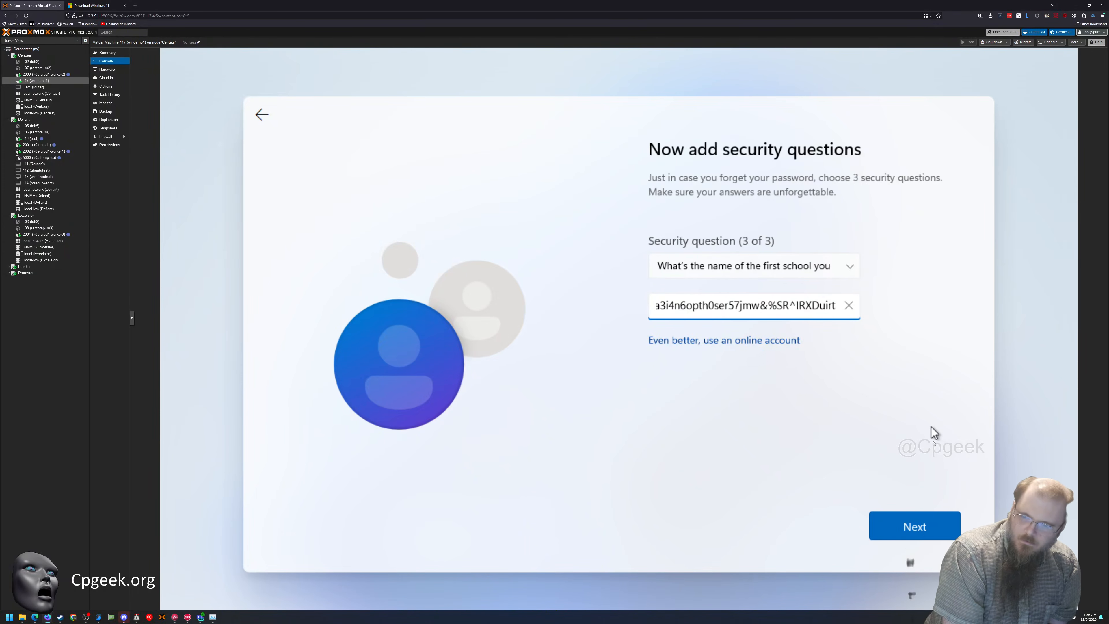
{"action": "left_click", "coordinate": [886, 525]}
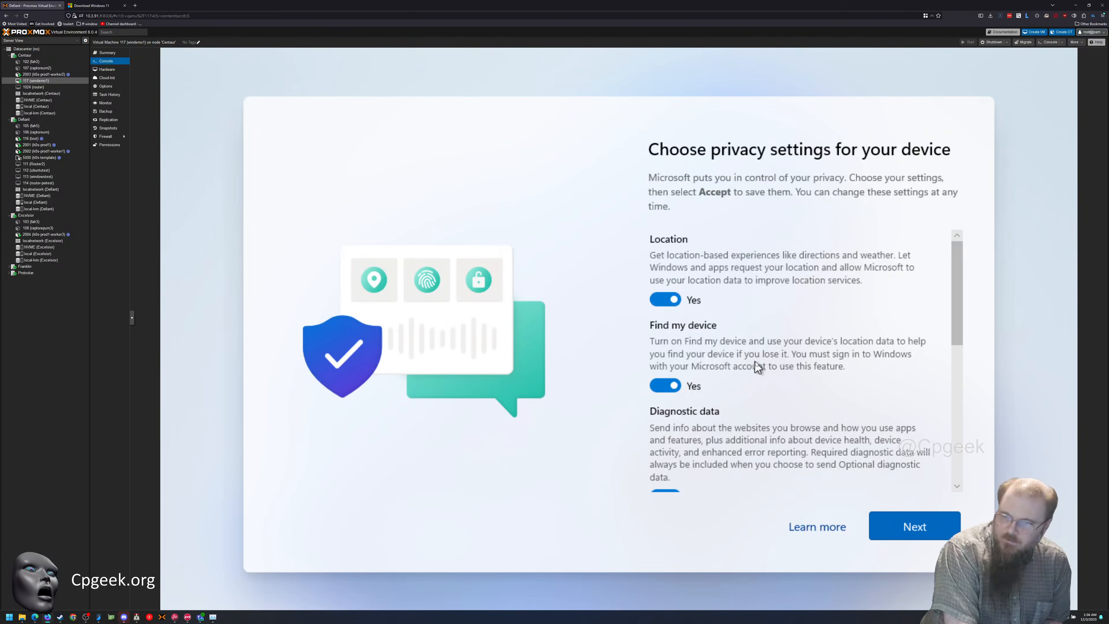
Turn off Location and Find my device in the privacy settings and limit diagnostic data to Required only
{"action": "left_click", "coordinate": [670, 301]}
{"action": "left_click", "coordinate": [673, 384]}
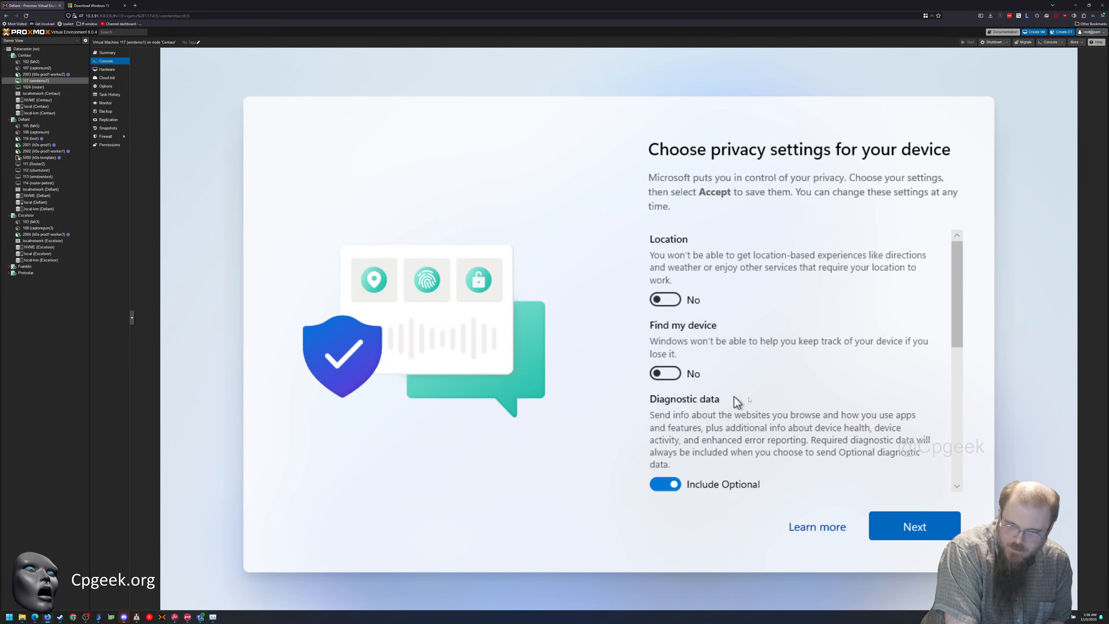
{"action": "scroll", "coordinate": [733, 396], "scroll_direction": "down", "scroll_amount": 2}
{"action": "left_click", "coordinate": [679, 404]}
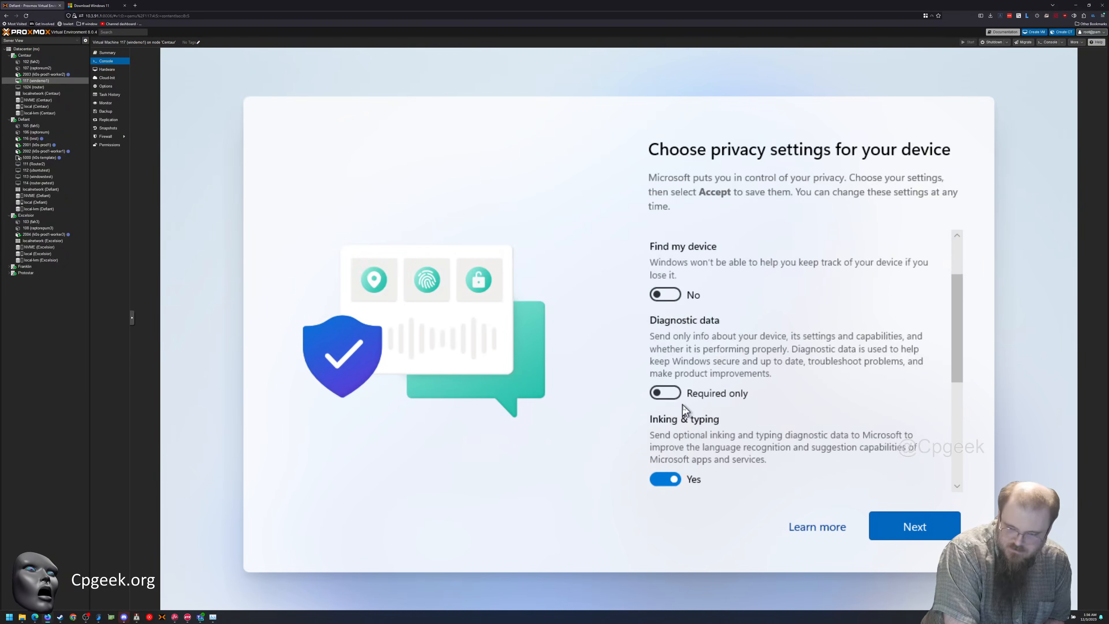
Turn off Inking & typing, Tailored experiences and Advertising ID, and accept the privacy settings
{"action": "scroll", "coordinate": [694, 406], "scroll_direction": "down", "scroll_amount": 2}
{"action": "left_click", "coordinate": [673, 402]}
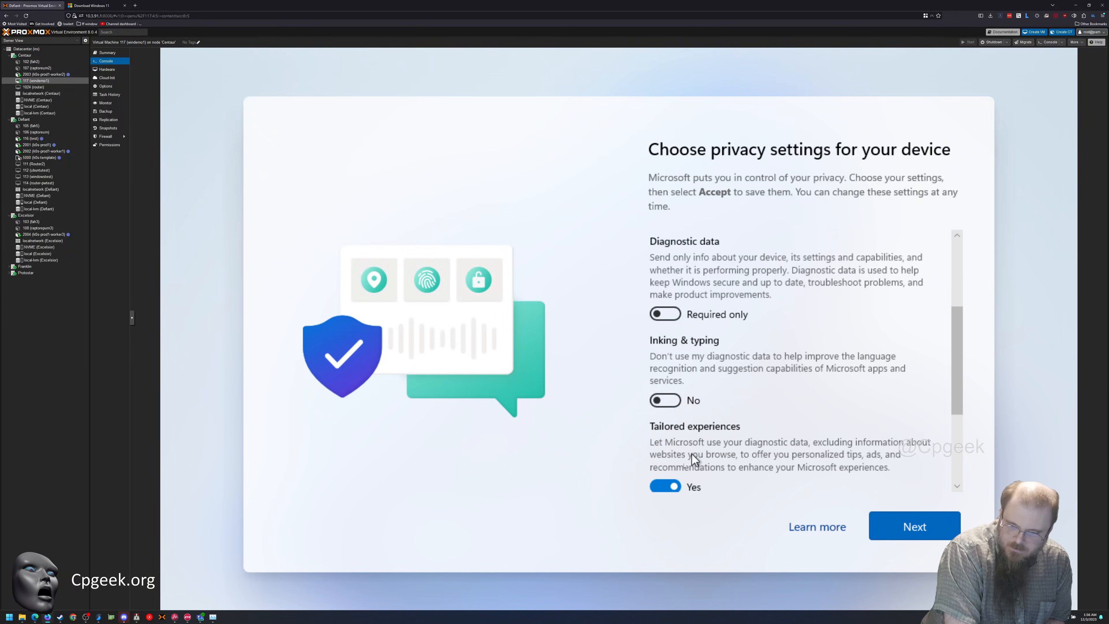
{"action": "left_click", "coordinate": [665, 487]}
{"action": "scroll", "coordinate": [722, 452], "scroll_direction": "down", "scroll_amount": 2}
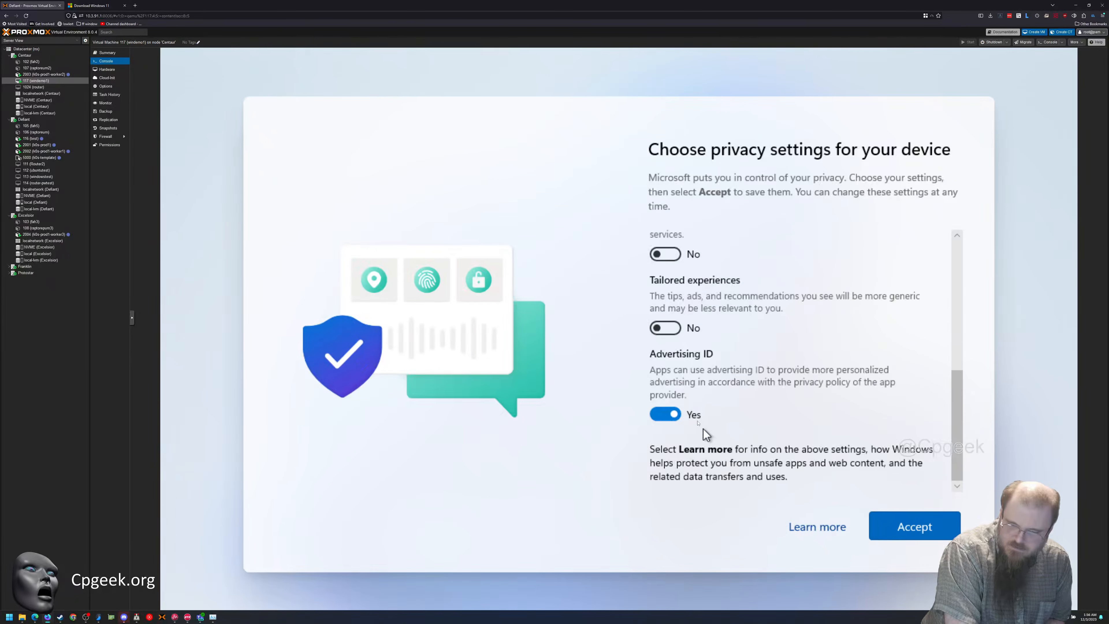
{"action": "left_click", "coordinate": [663, 415]}
{"action": "scroll", "coordinate": [723, 386], "scroll_direction": "up", "scroll_amount": 3}
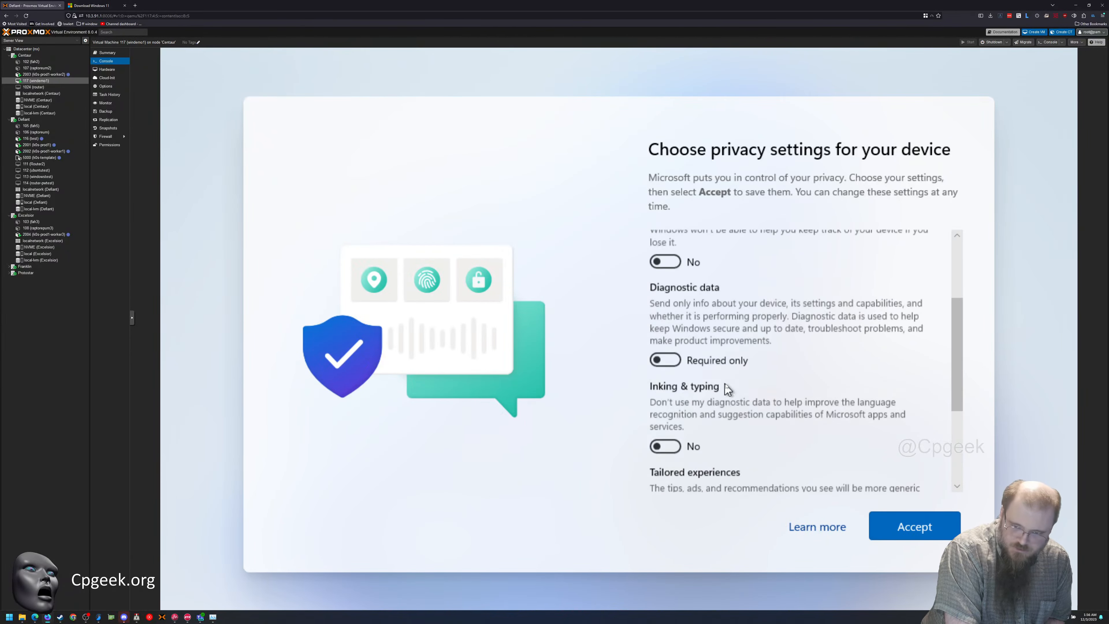
{"action": "scroll", "coordinate": [727, 387], "scroll_direction": "up", "scroll_amount": 2}
{"action": "left_click", "coordinate": [914, 527]}
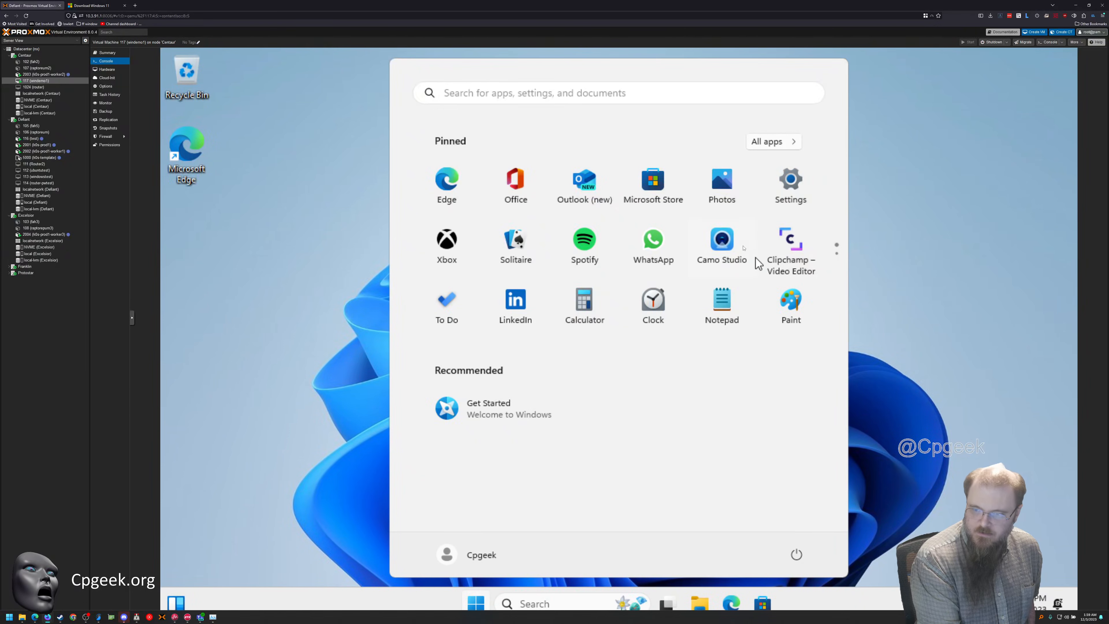
Open the System page of the Windows settings in the virtual machine
{"action": "left_click", "coordinate": [778, 208]}
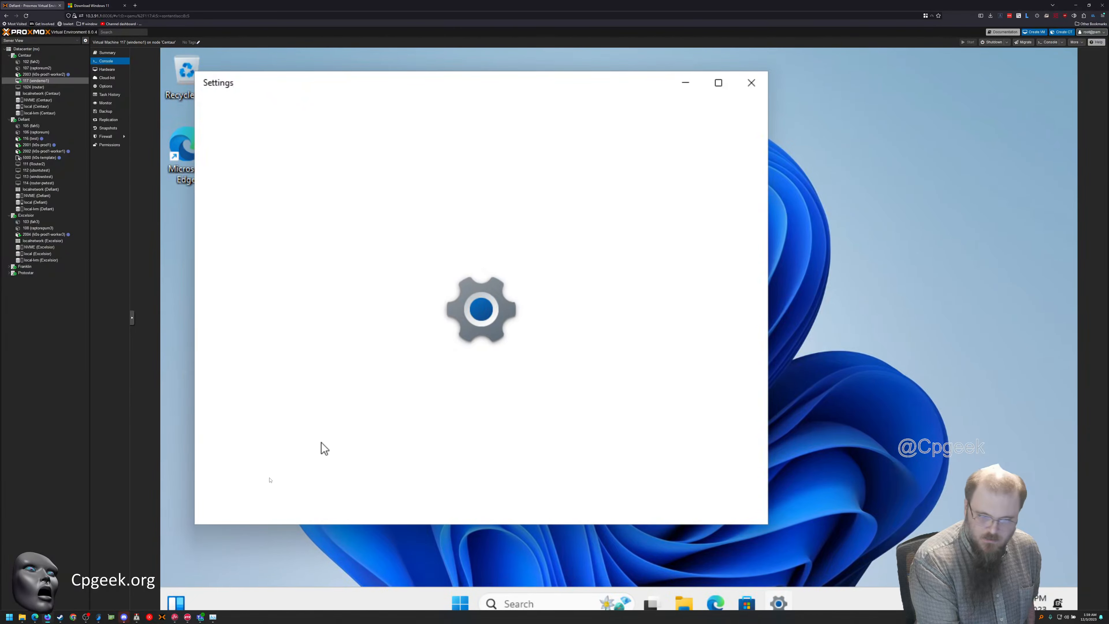
{"action": "left_click", "coordinate": [284, 254]}
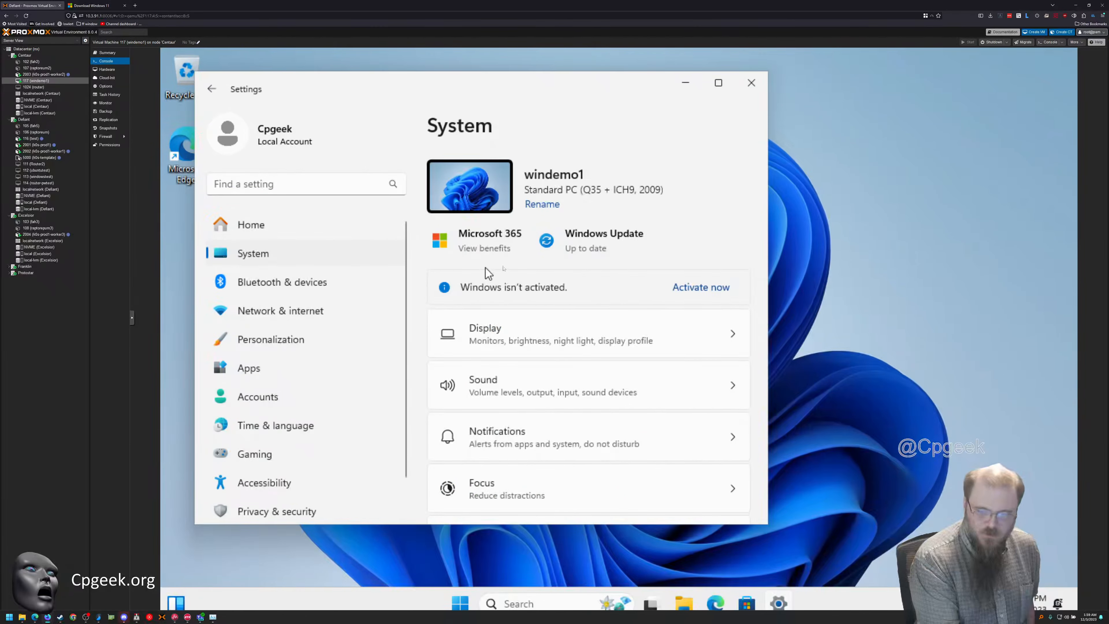